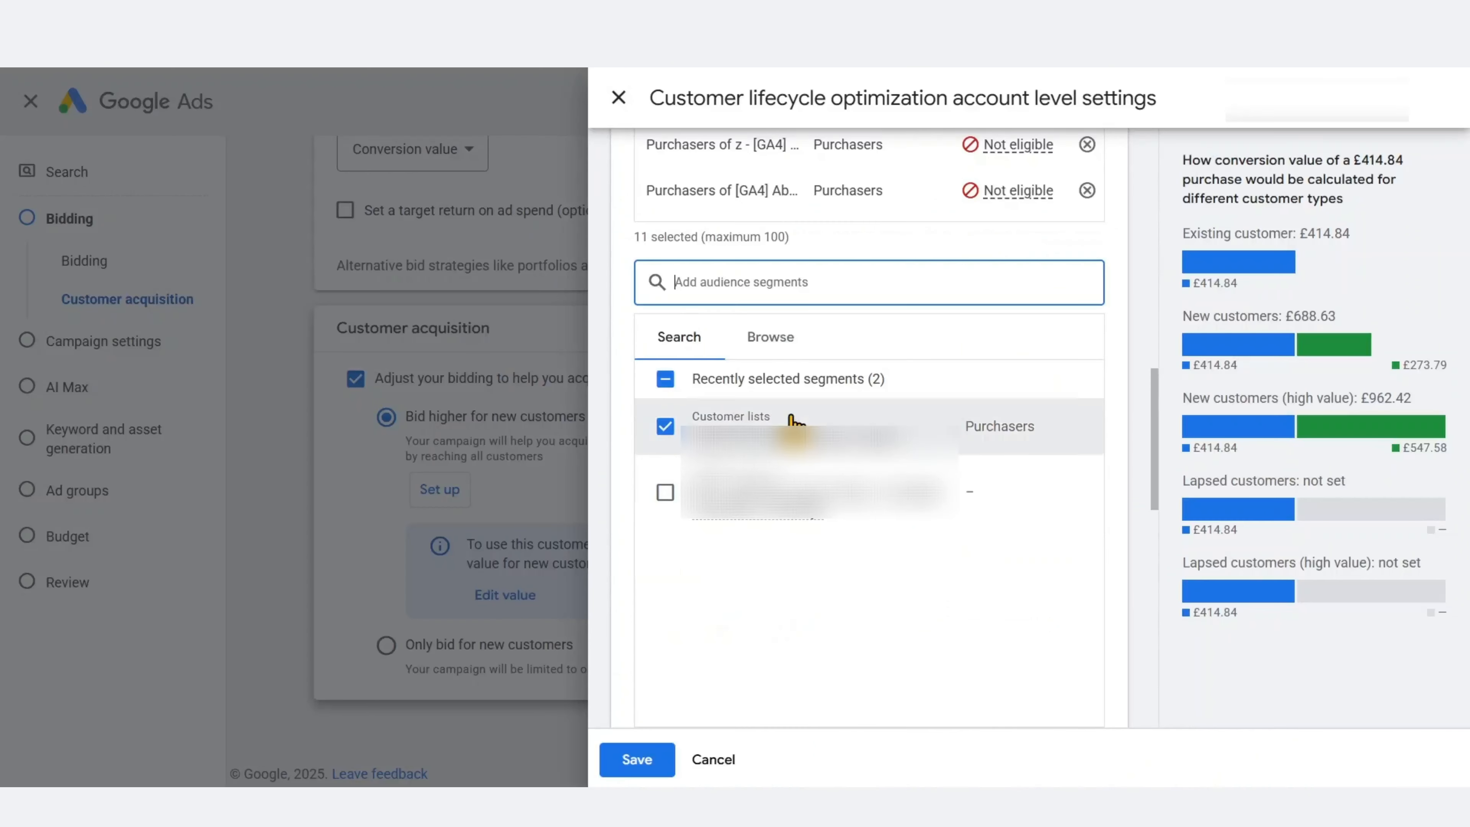
# Look over the audience segment sources and new-customer value settings, and close the account-level customer lifecycle settings without saving.
pyautogui.click(764, 338)
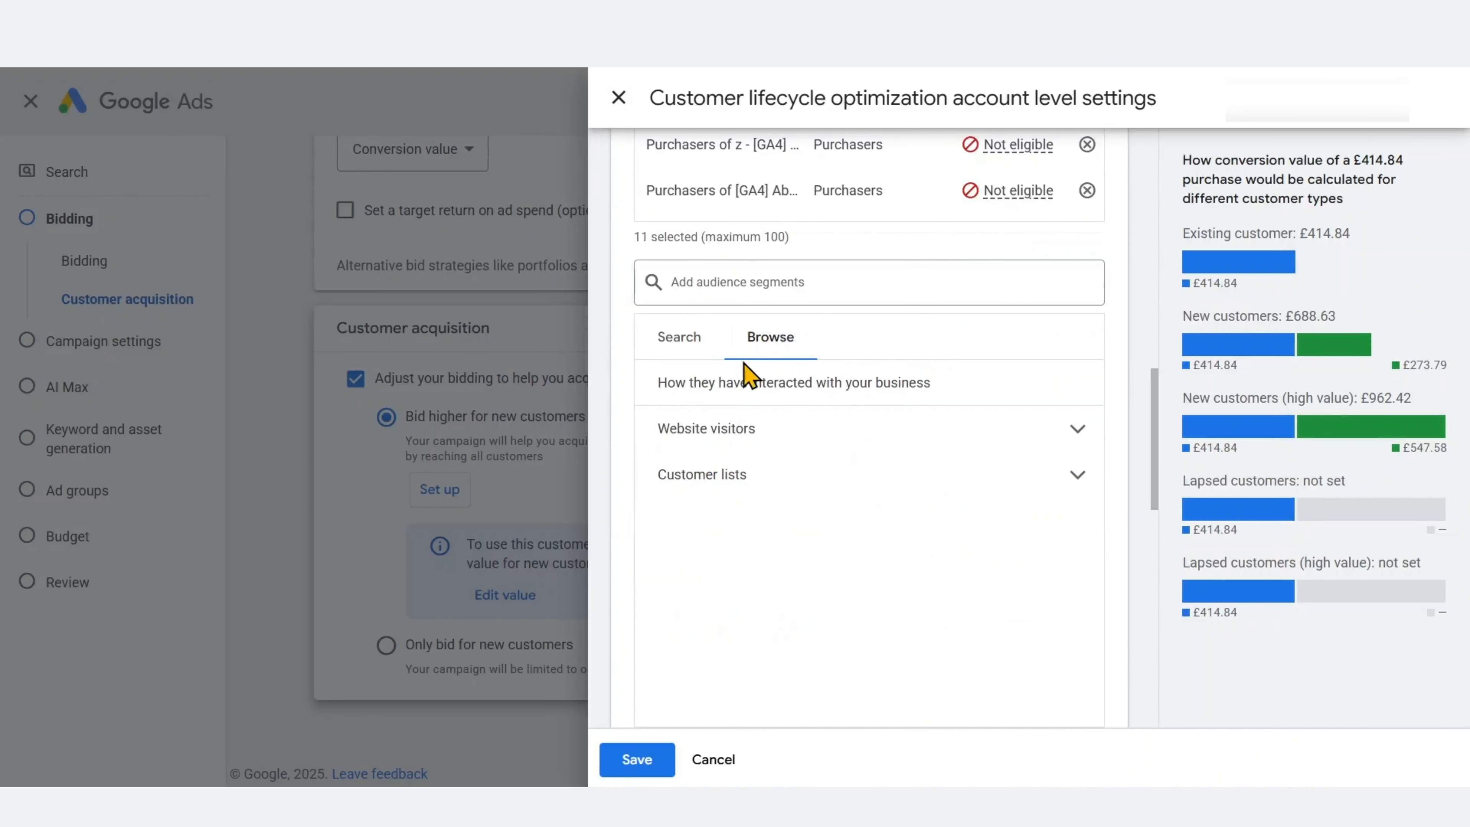
pyautogui.click(782, 435)
pyautogui.click(785, 439)
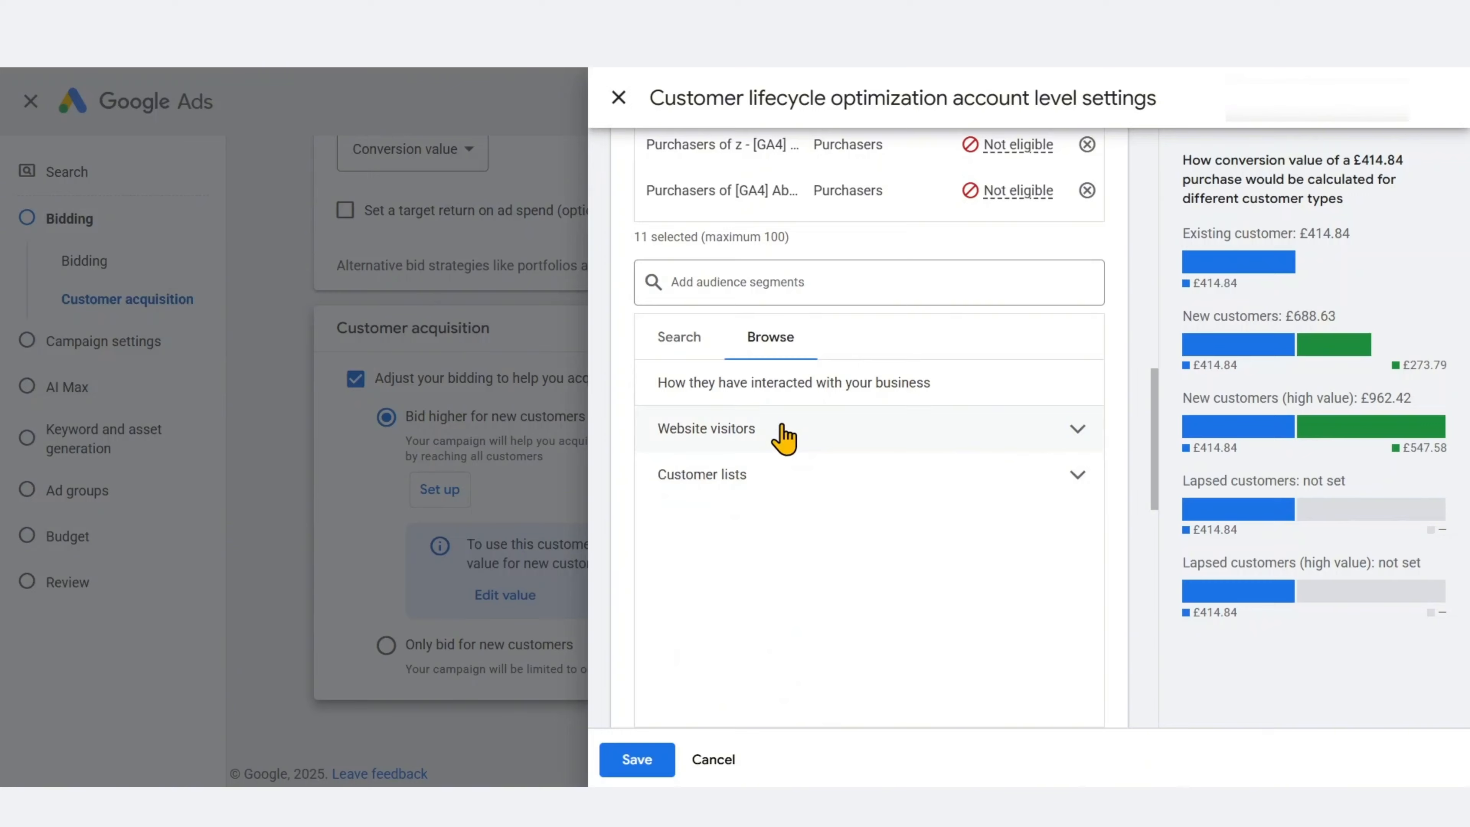
pyautogui.click(697, 349)
pyautogui.scroll(-10, 1149, 361)
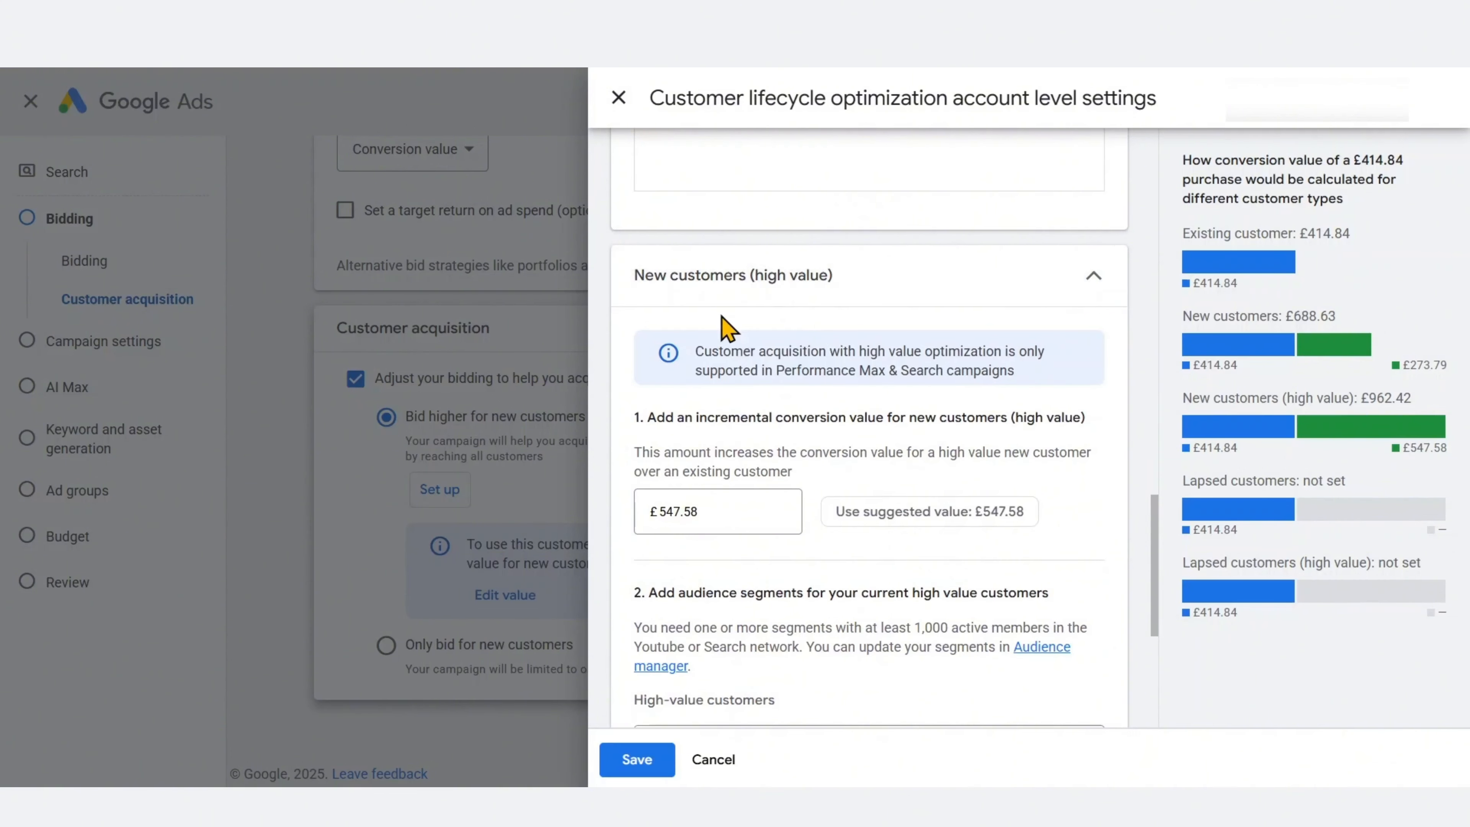
pyautogui.scroll(10, 701, 320)
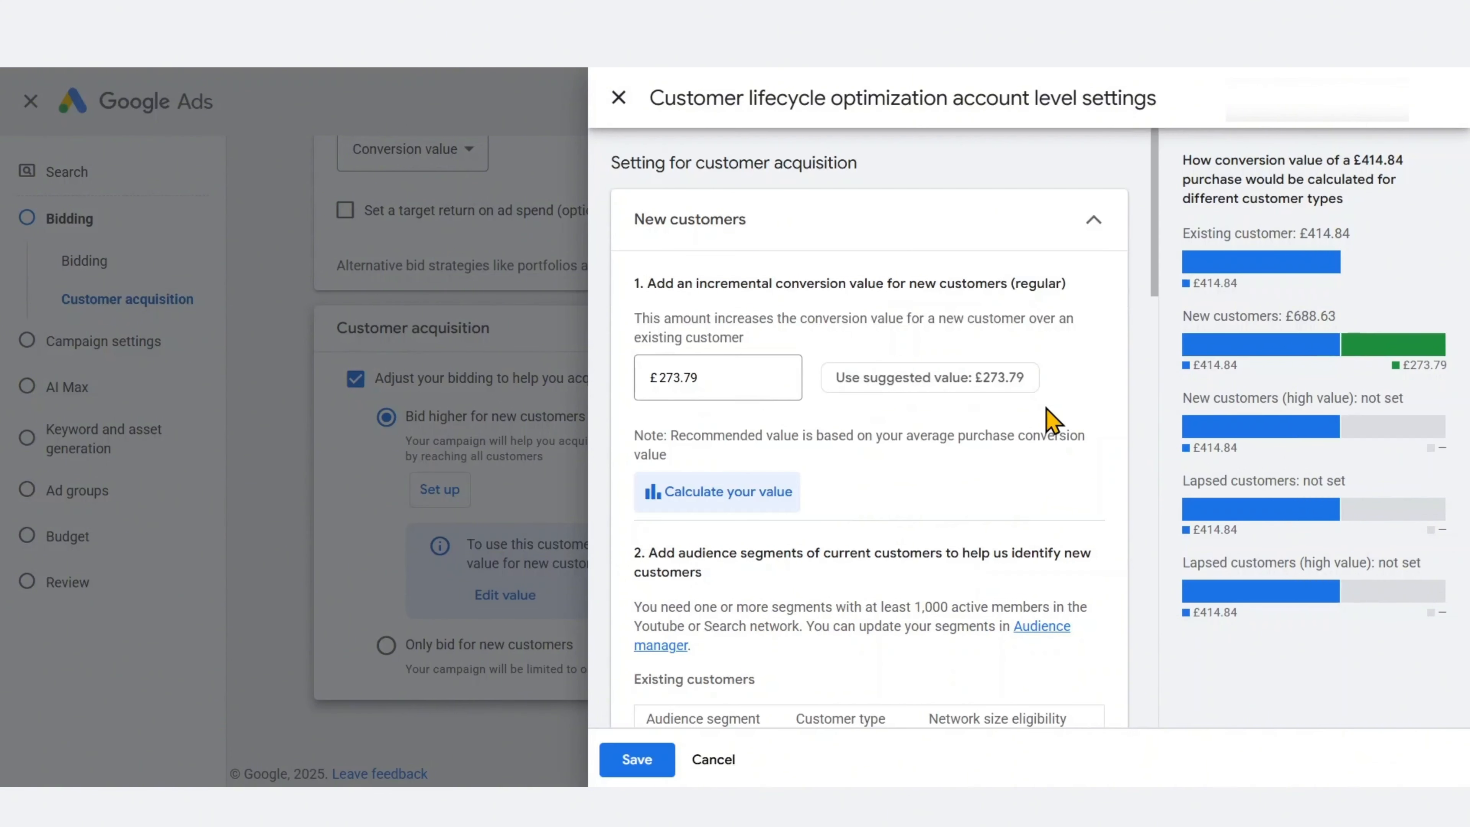
pyautogui.click(707, 761)
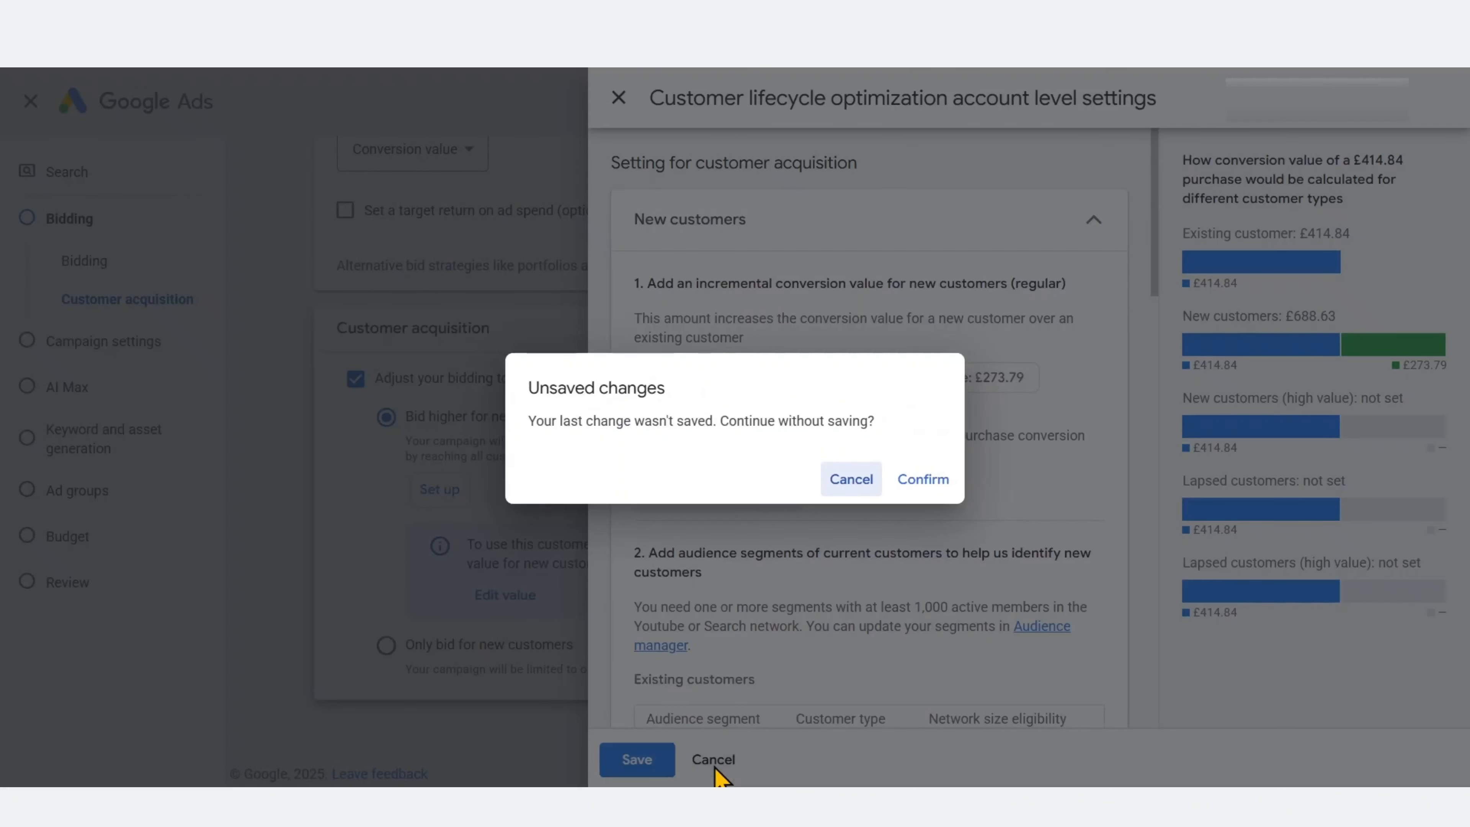
pyautogui.click(926, 486)
# Turn off the bidding adjustment for acquiring new customers and continue to the campaign settings.
pyautogui.click(357, 382)
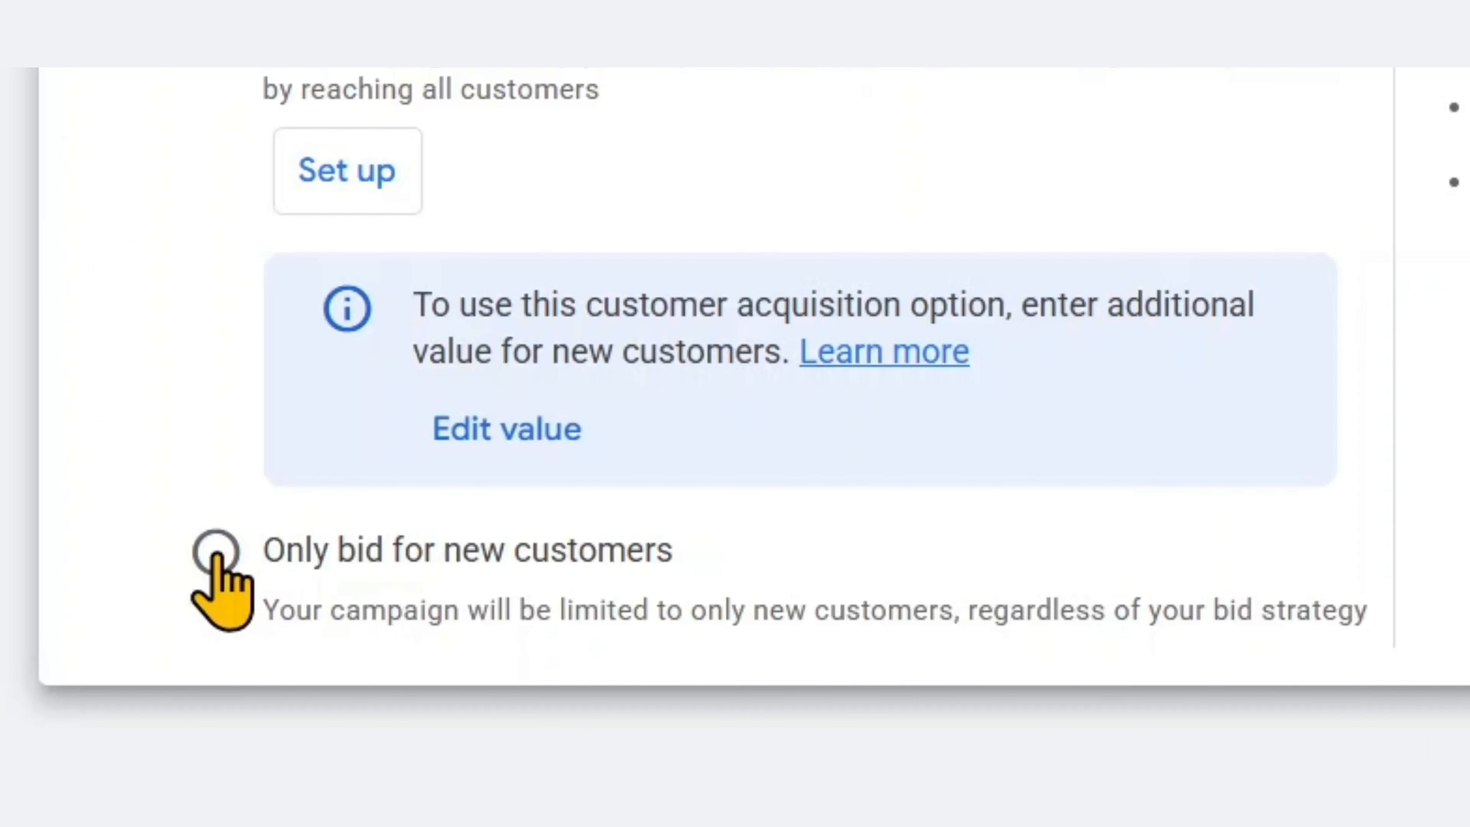
pyautogui.click(217, 553)
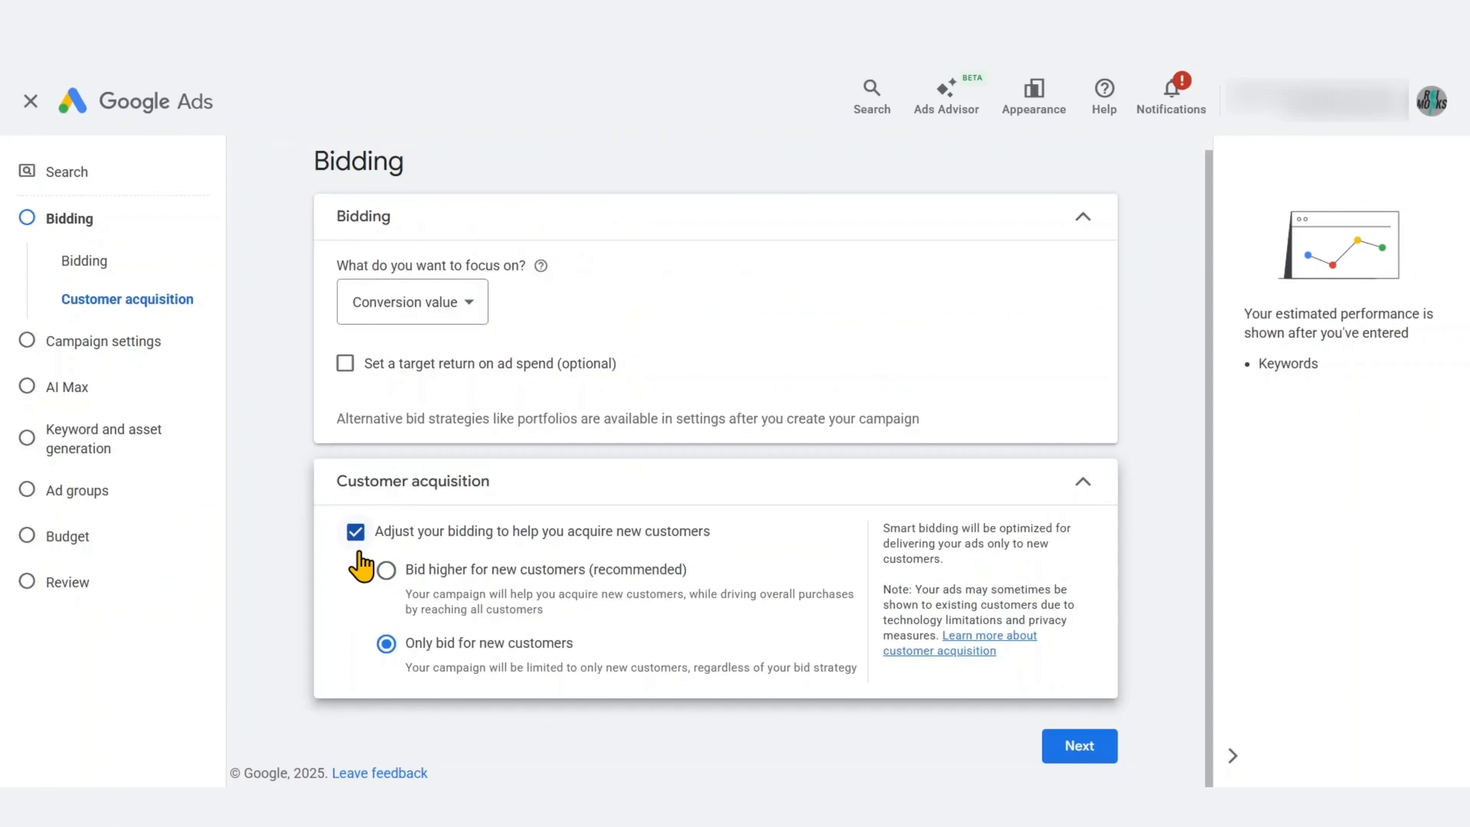
pyautogui.click(358, 546)
pyautogui.click(1075, 727)
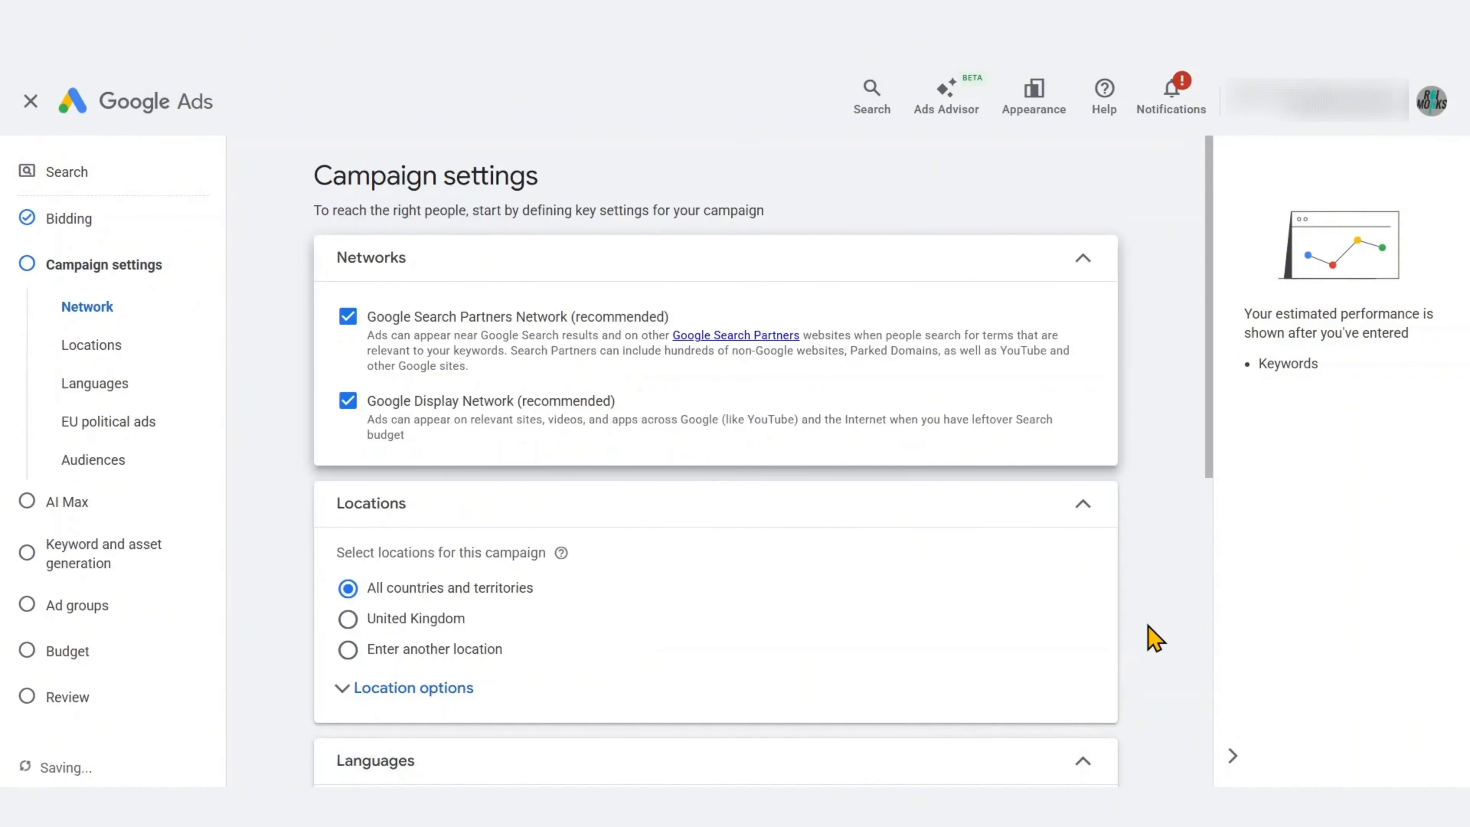
# Exclude the Google Display Network from the campaign and try switching the Google Search Partners Network off and on.
pyautogui.click(347, 403)
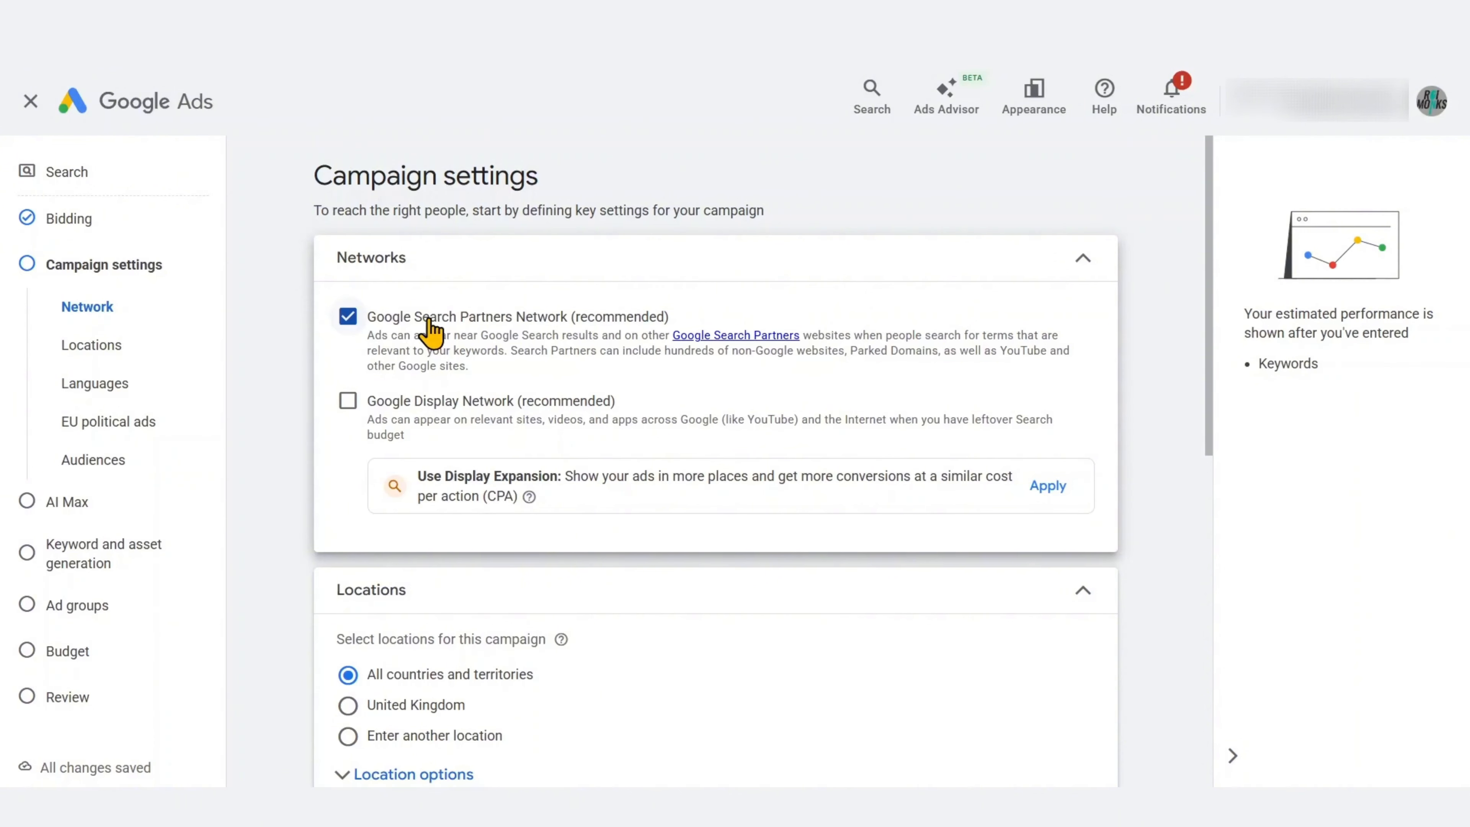
pyautogui.click(348, 318)
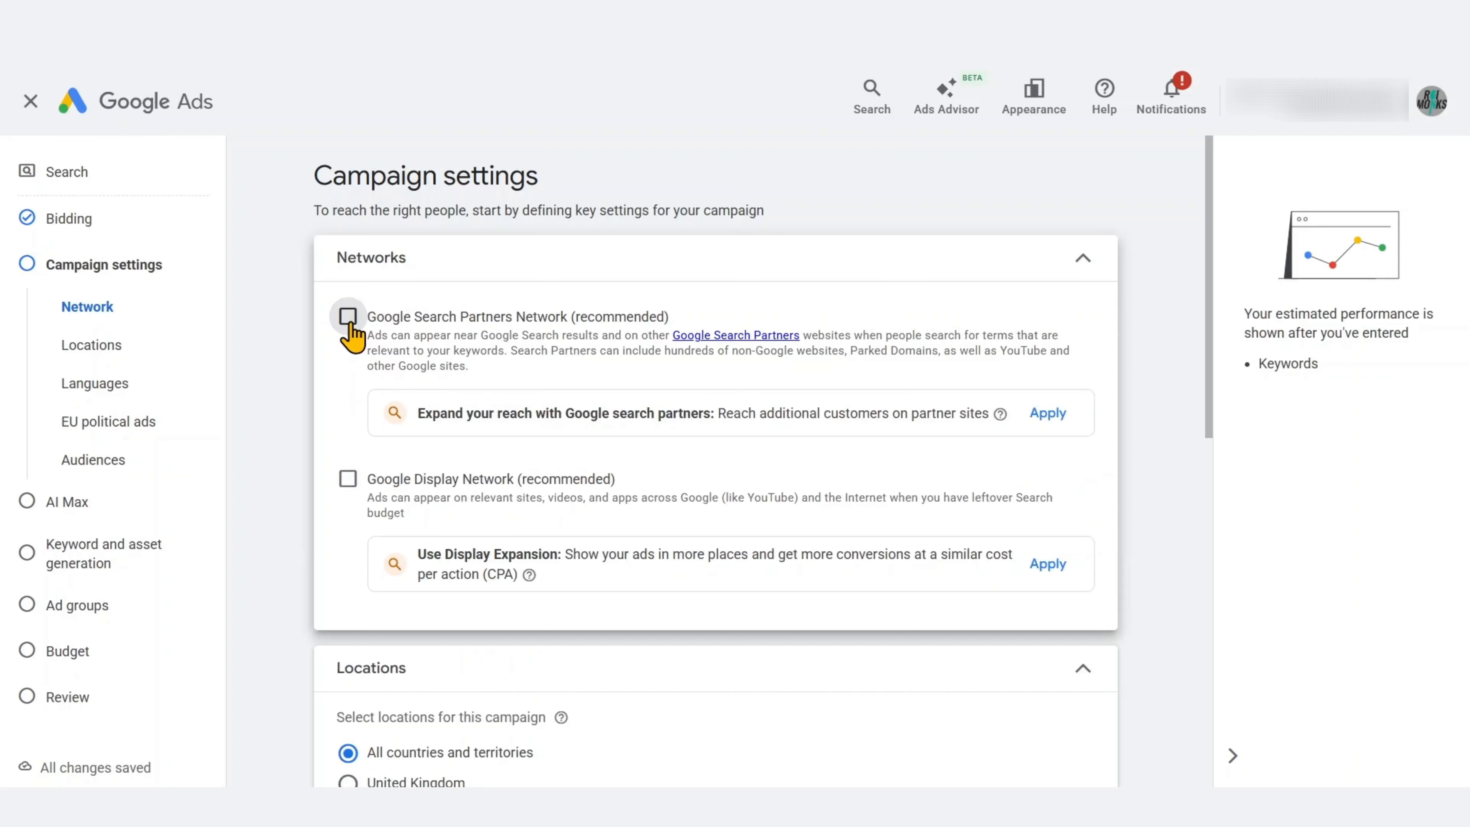
pyautogui.click(348, 318)
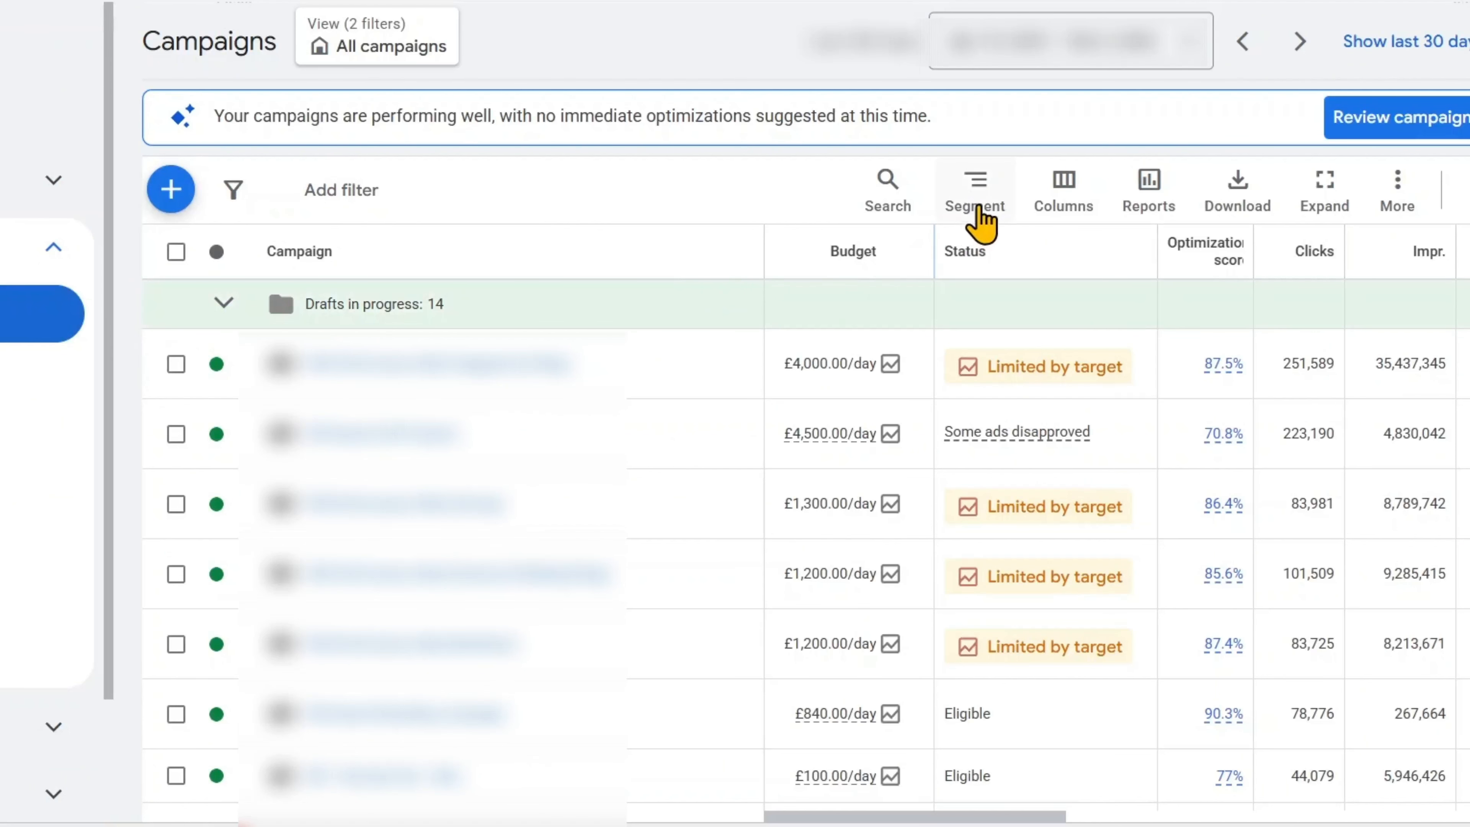
# Segment the campaigns table by network with search partners and examine the Search partners rows.
pyautogui.click(976, 200)
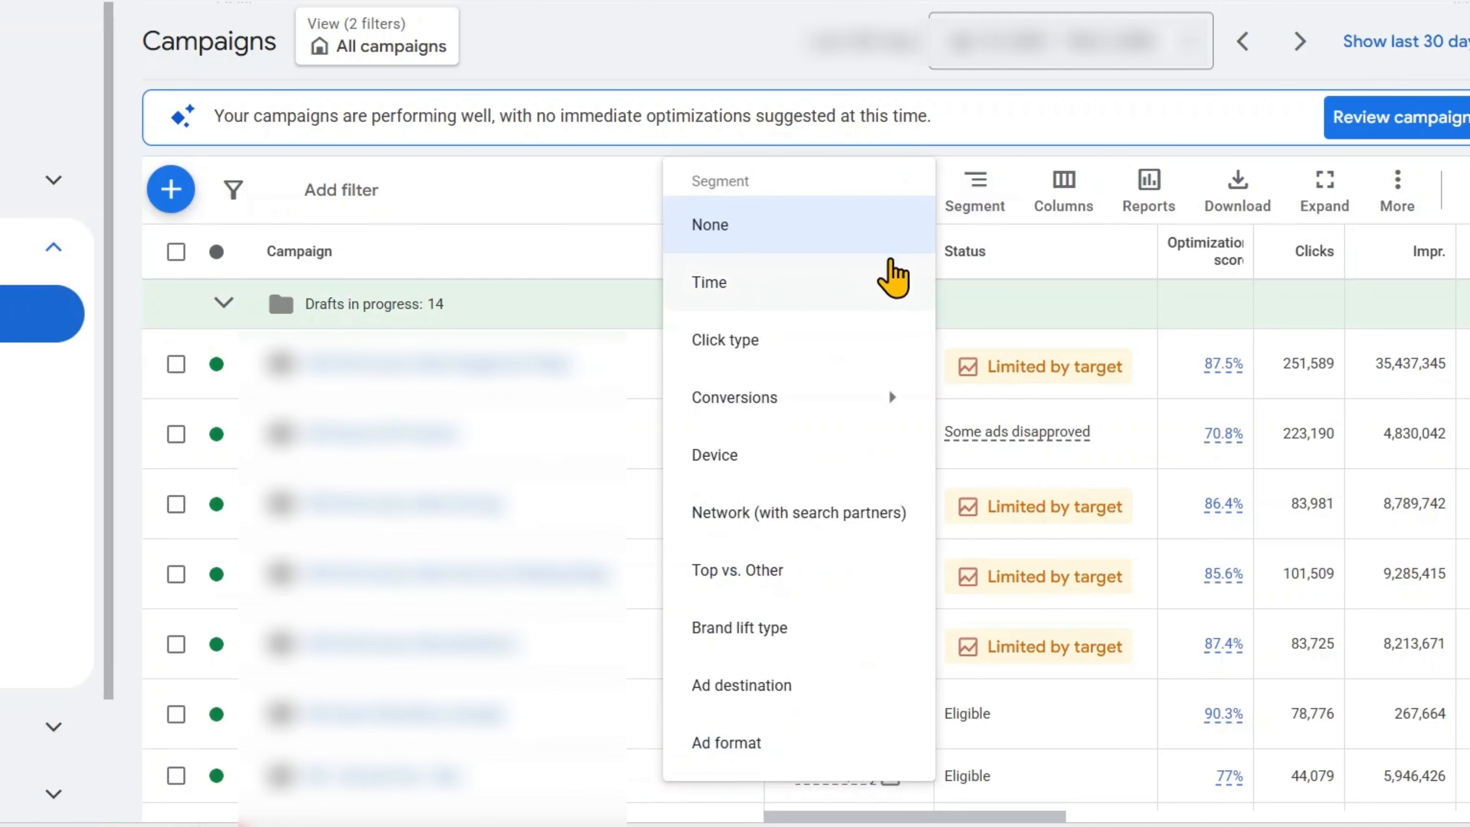
pyautogui.click(786, 528)
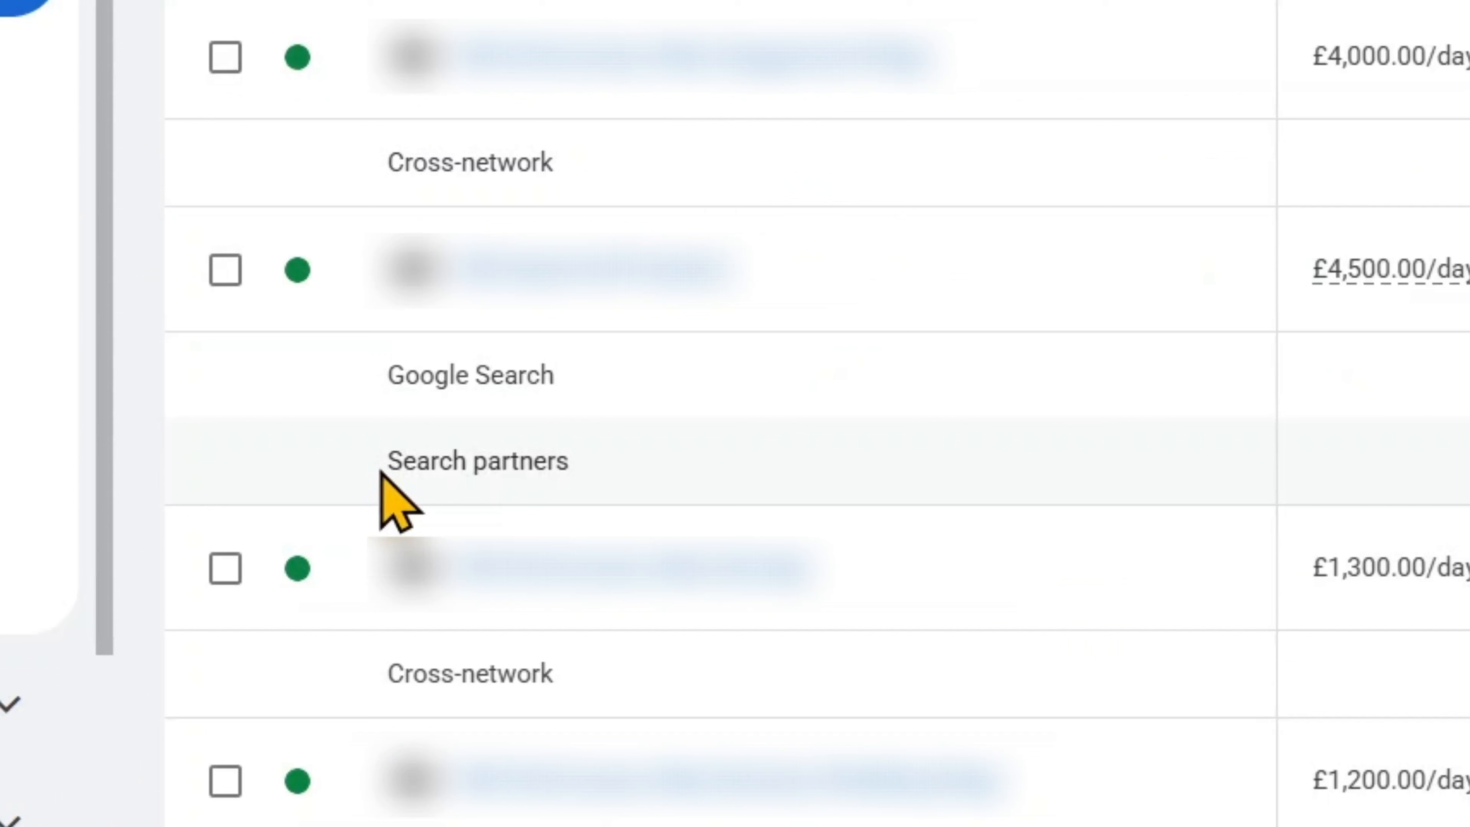
pyautogui.moveTo(264, 599); pyautogui.dragTo(371, 605)
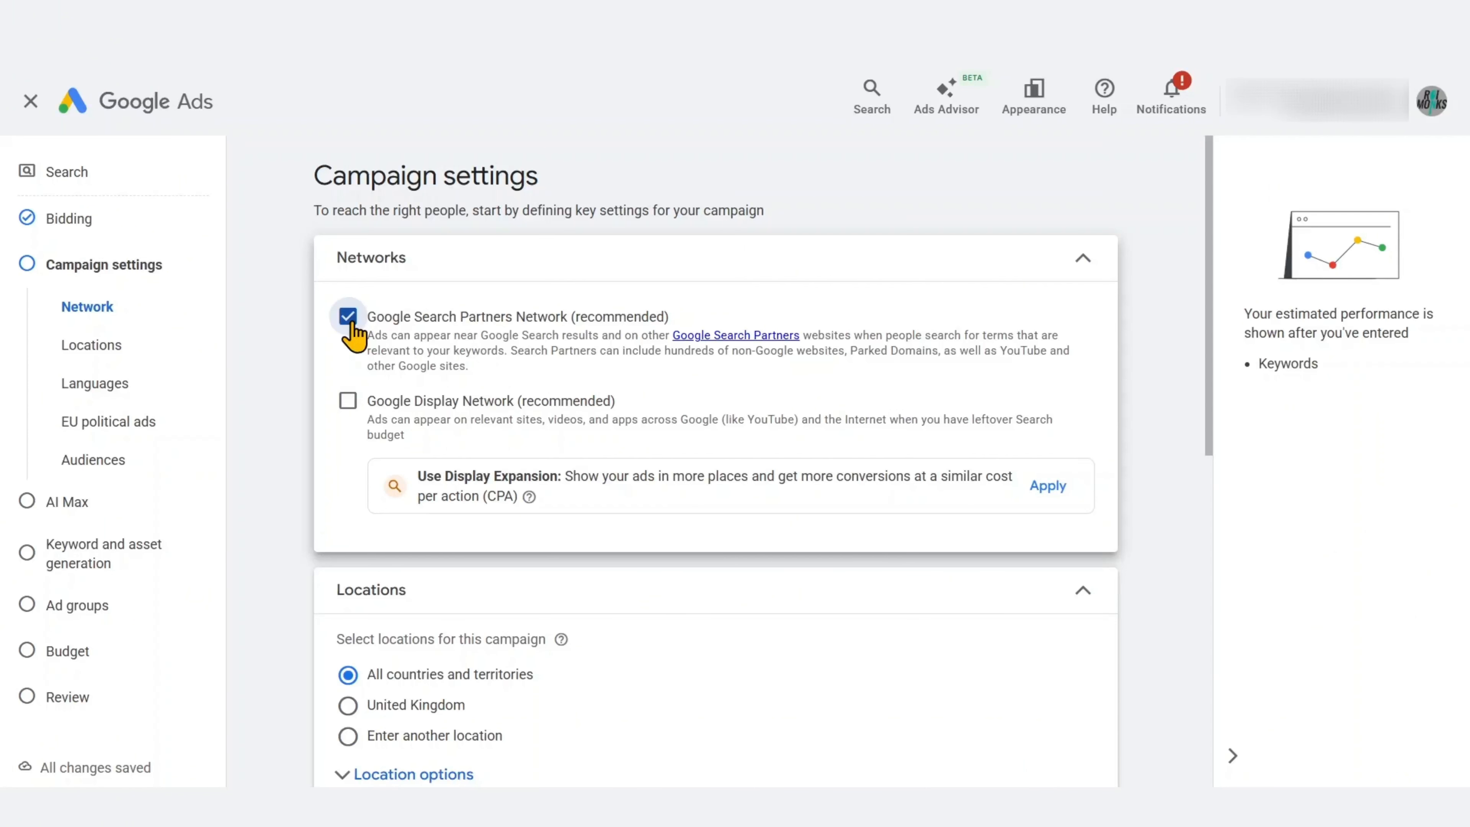
# Exclude the Google Search Partners Network from the new campaign.
pyautogui.click(348, 319)
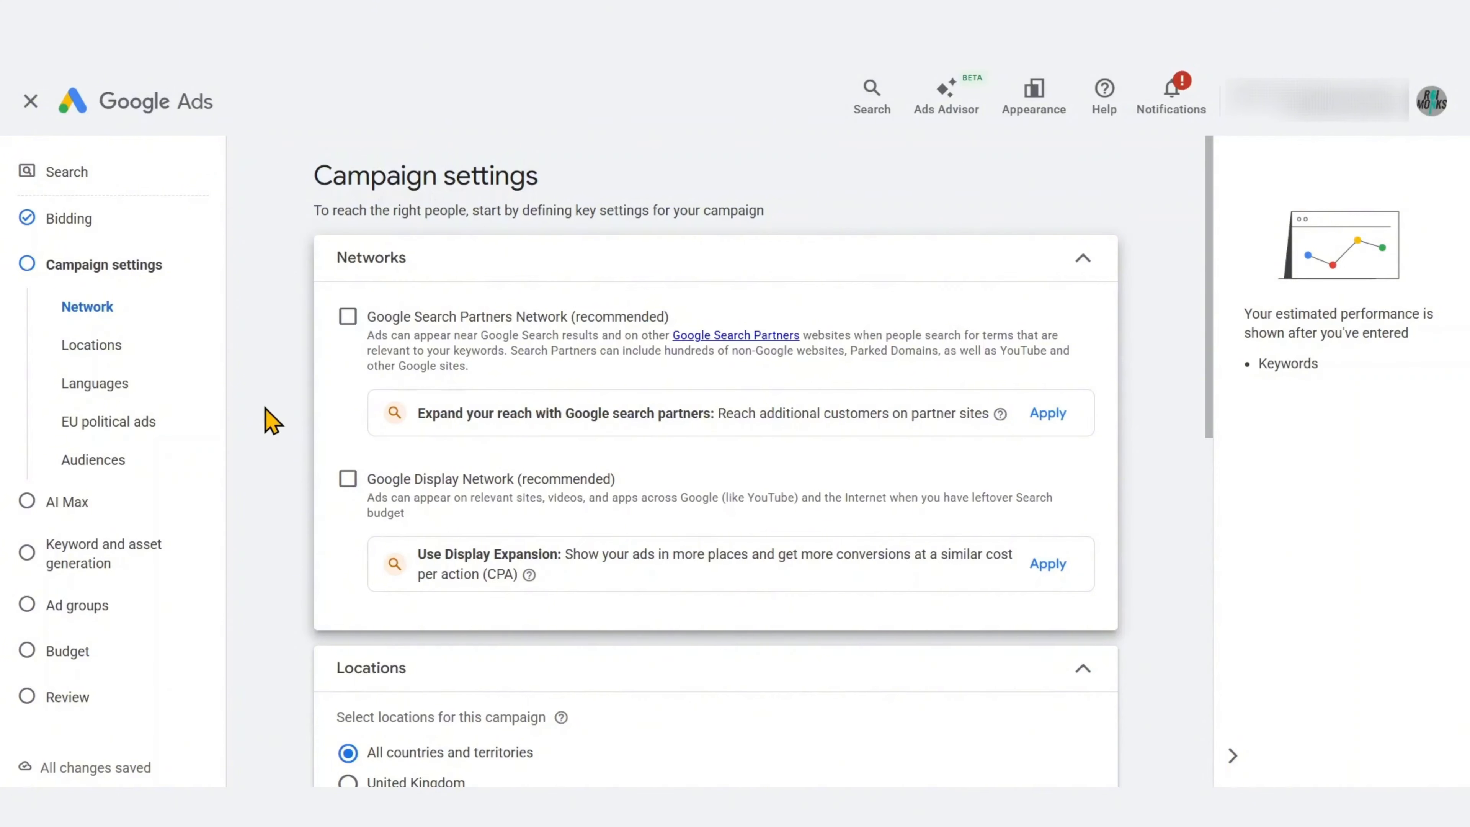
pyautogui.scroll(-5, 301, 429)
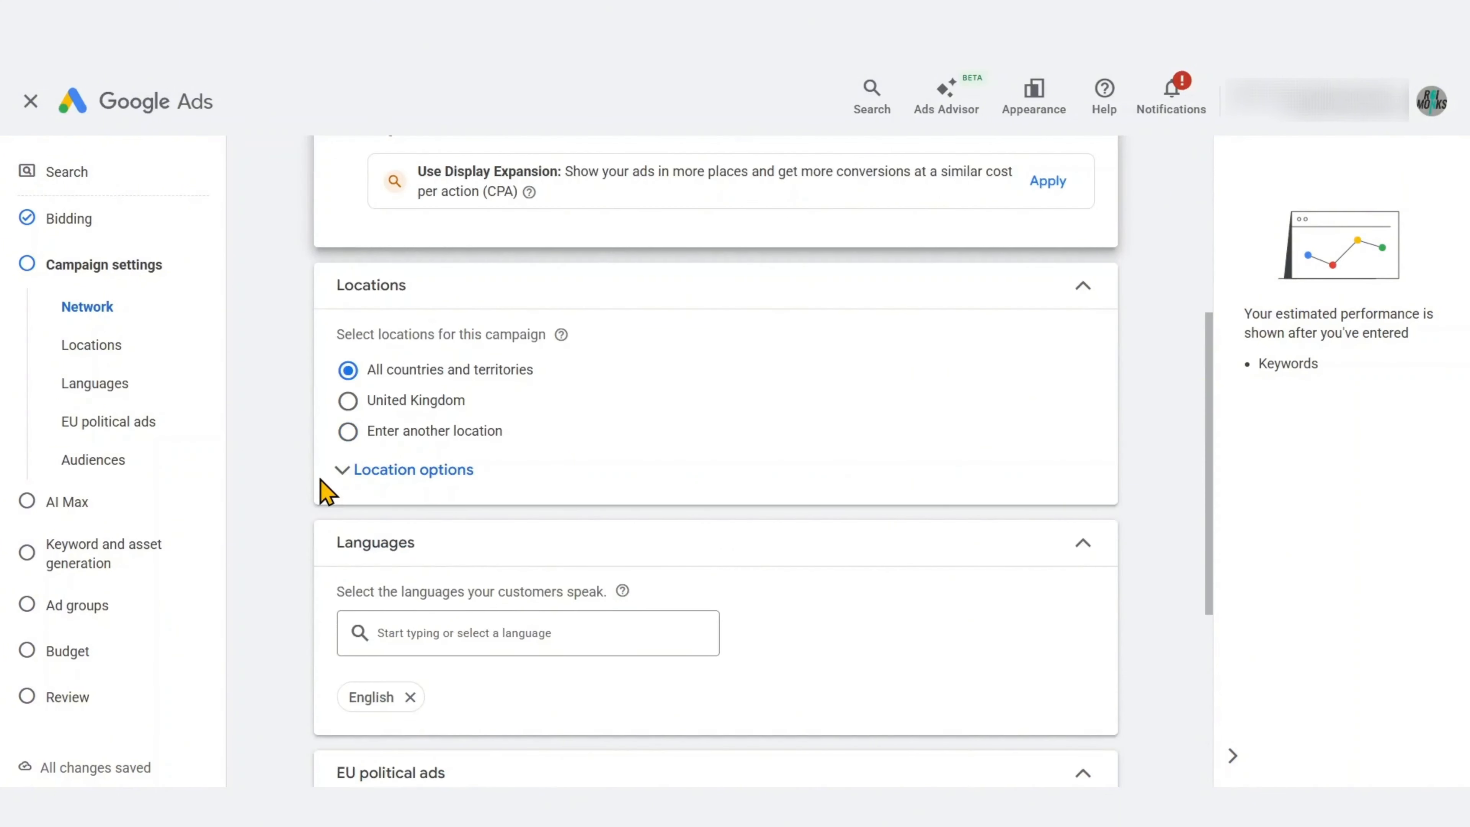
pyautogui.click(372, 435)
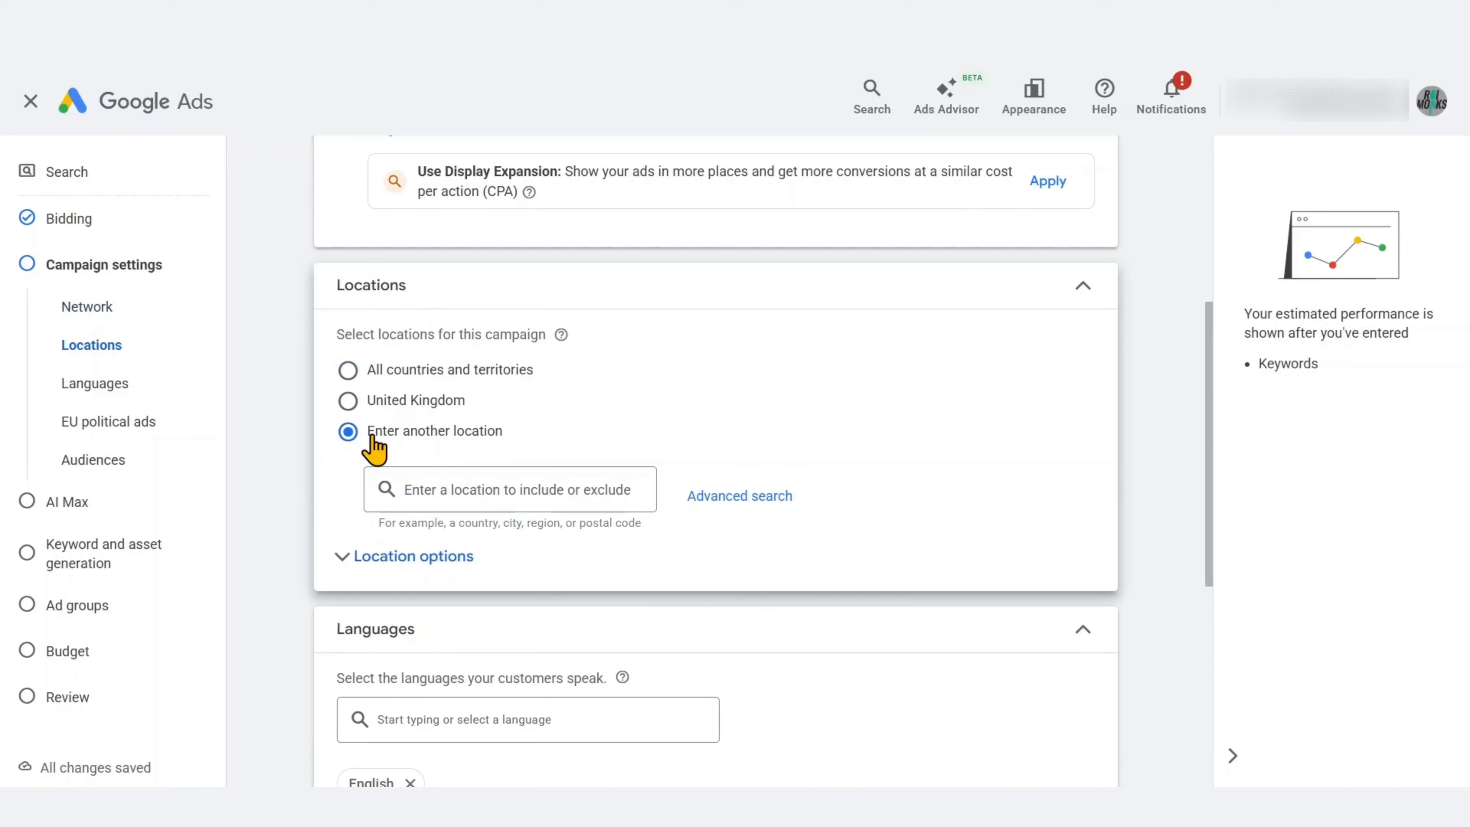
pyautogui.click(437, 491)
pyautogui.click(722, 497)
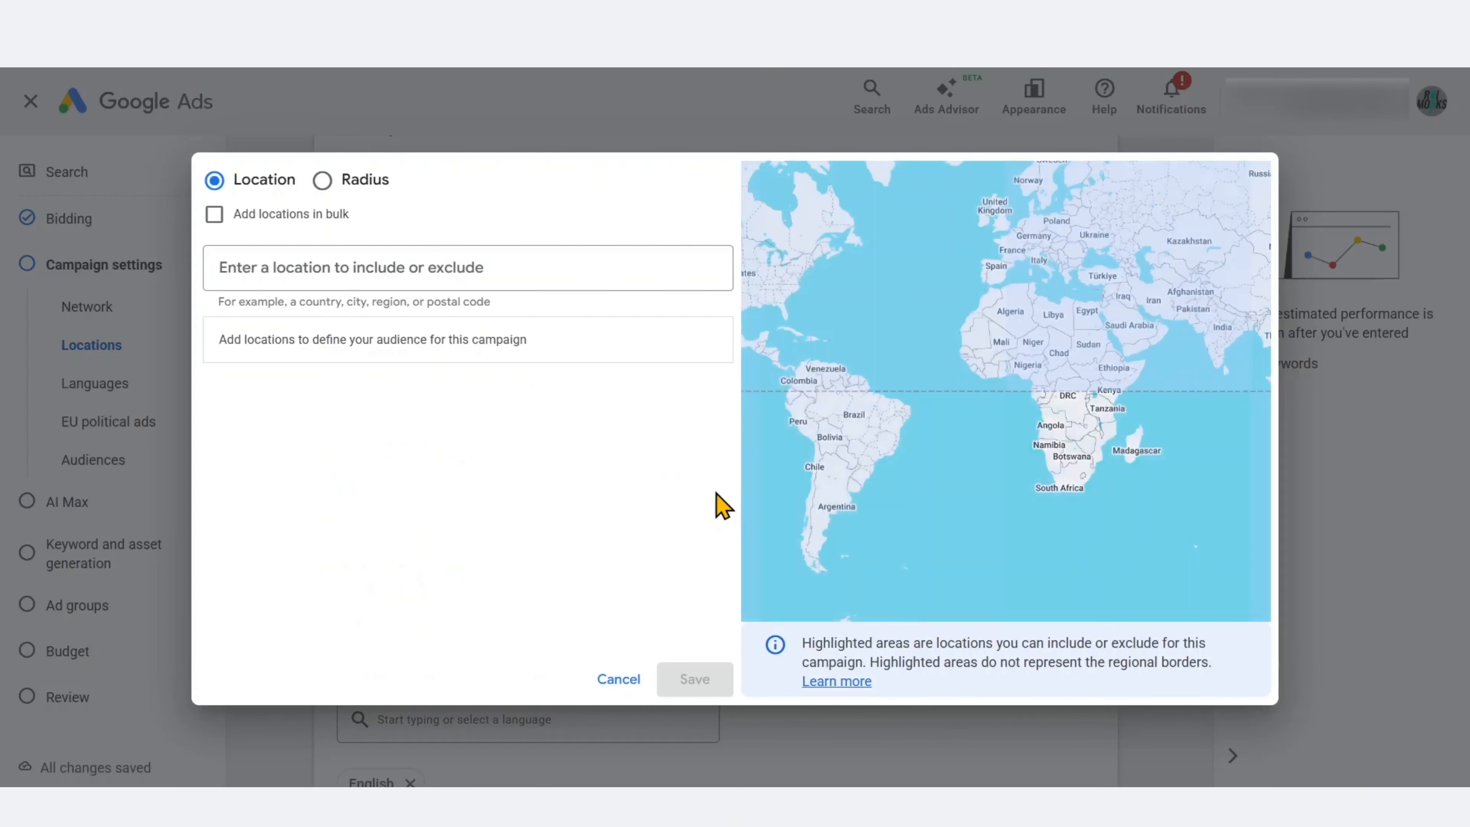
pyautogui.click(323, 181)
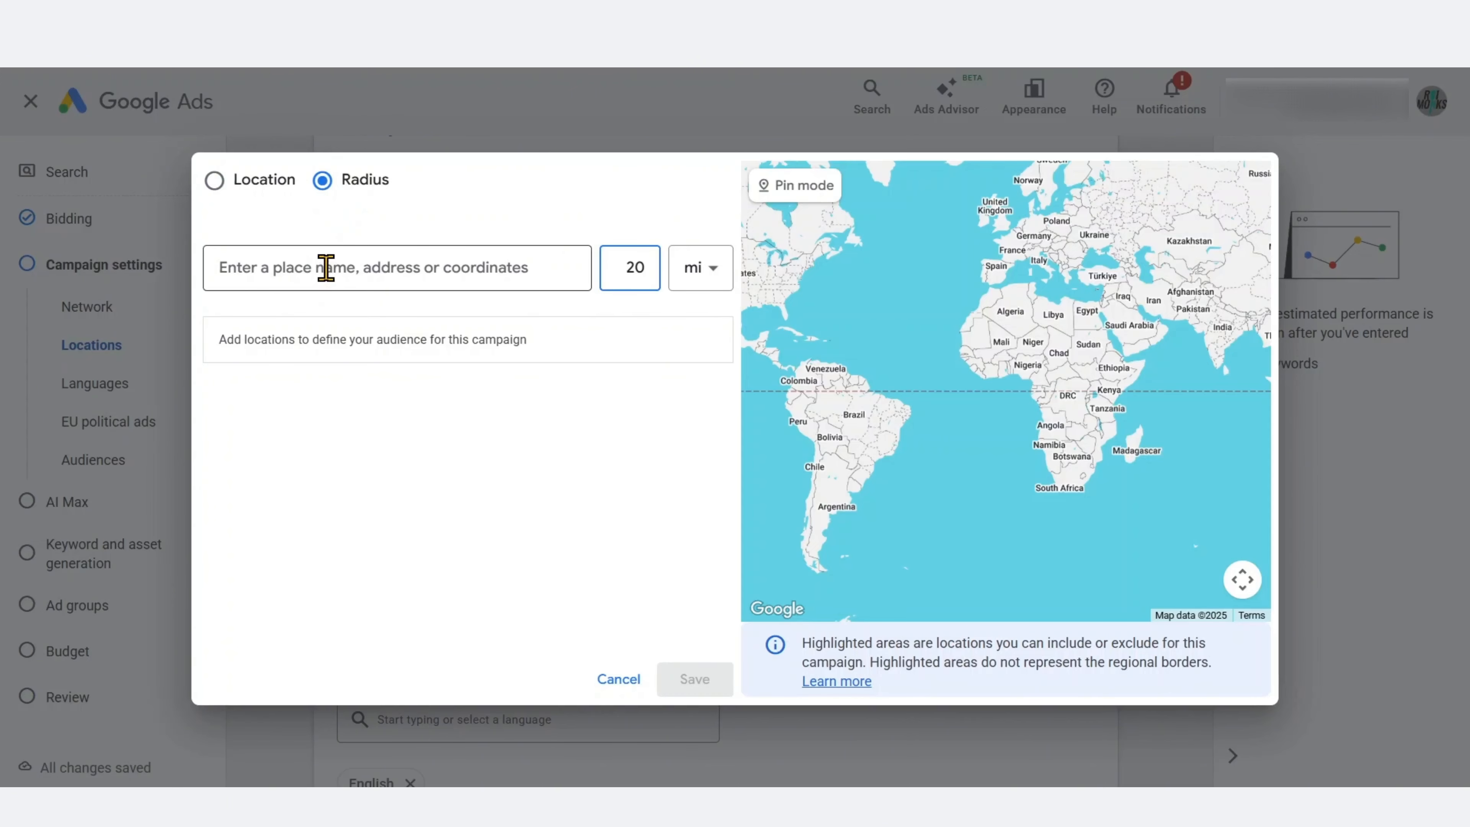
pyautogui.doubleClick(625, 267)
pyautogui.write('5')
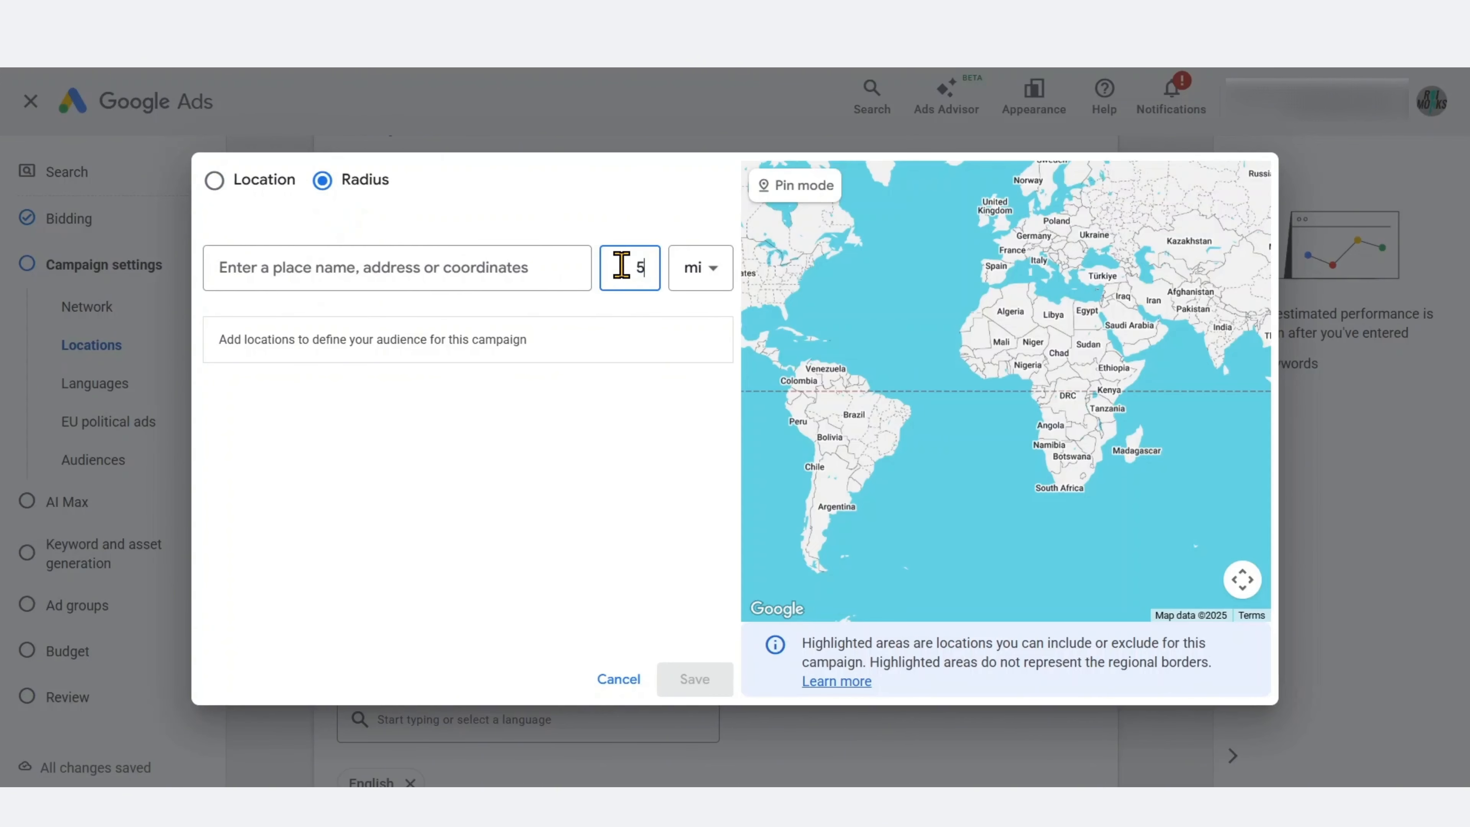
pyautogui.click(596, 232)
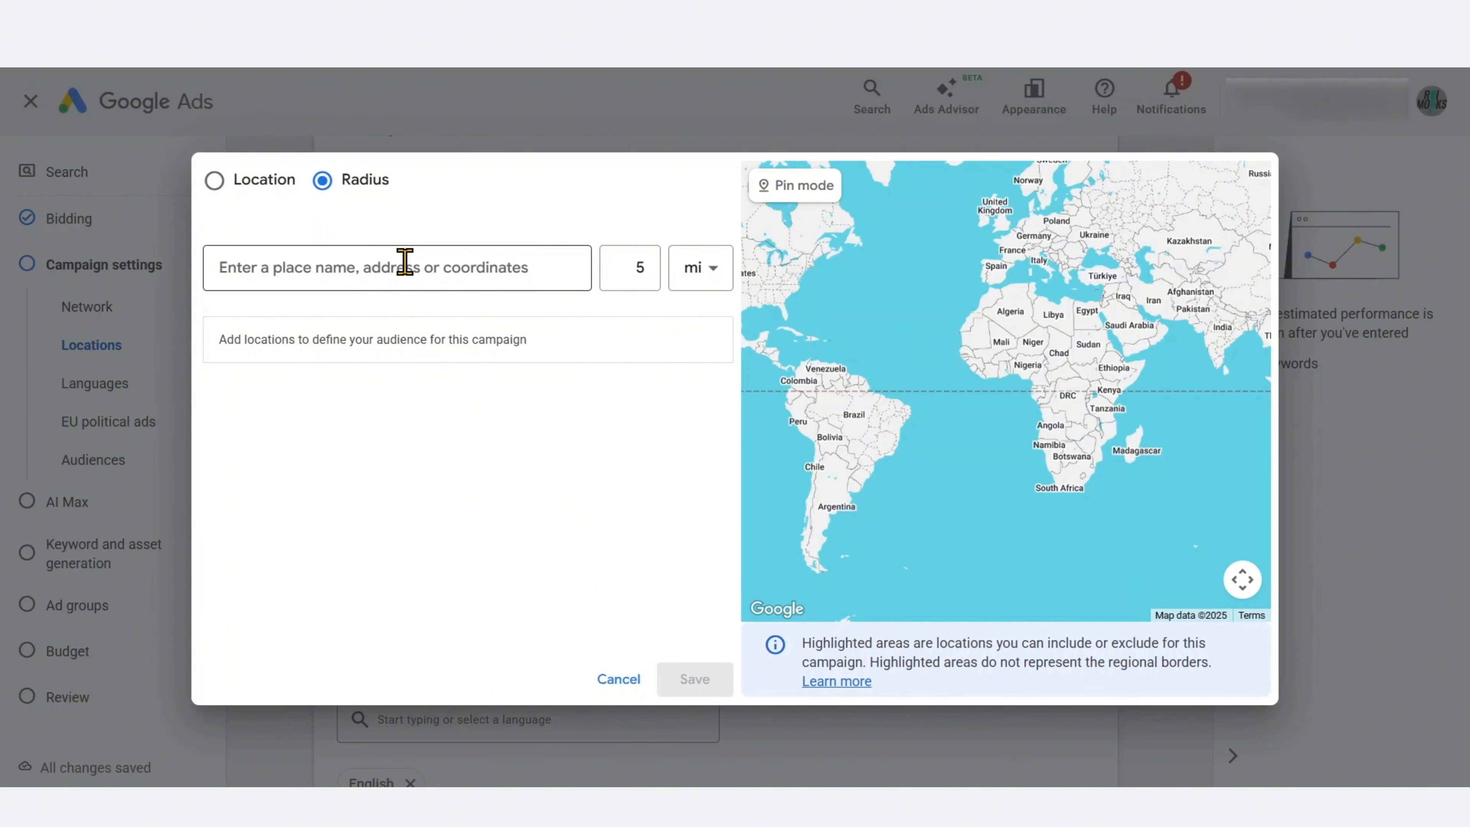
pyautogui.click(615, 680)
# Target the United Kingdom and limit the location option to Presence: people in or regularly in the included locations.
pyautogui.click(347, 401)
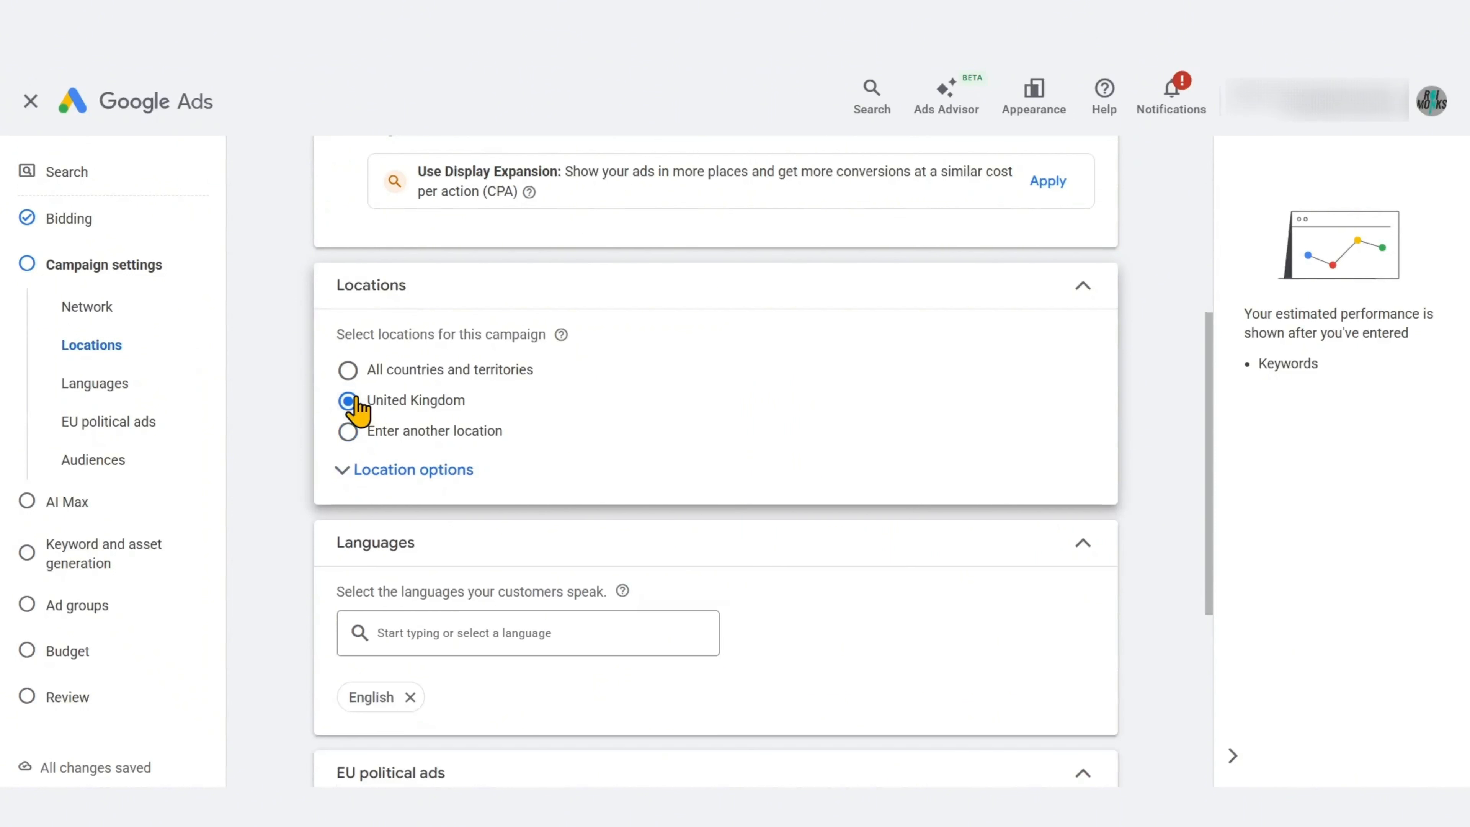
pyautogui.click(343, 478)
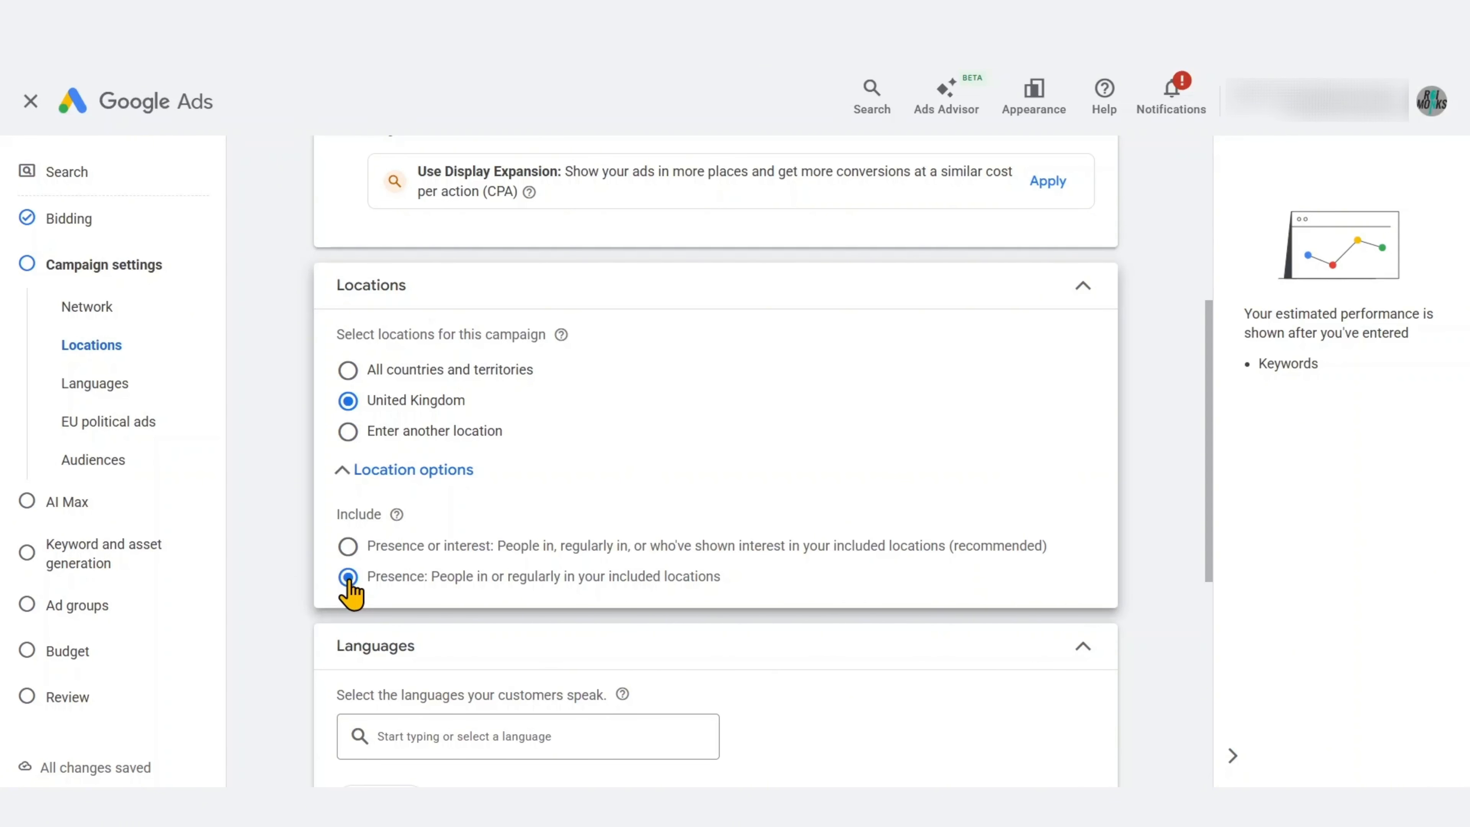
# Keep English as the campaign language and declare that the campaign doesn't have EU political ads.
pyautogui.scroll(-4, 349, 582)
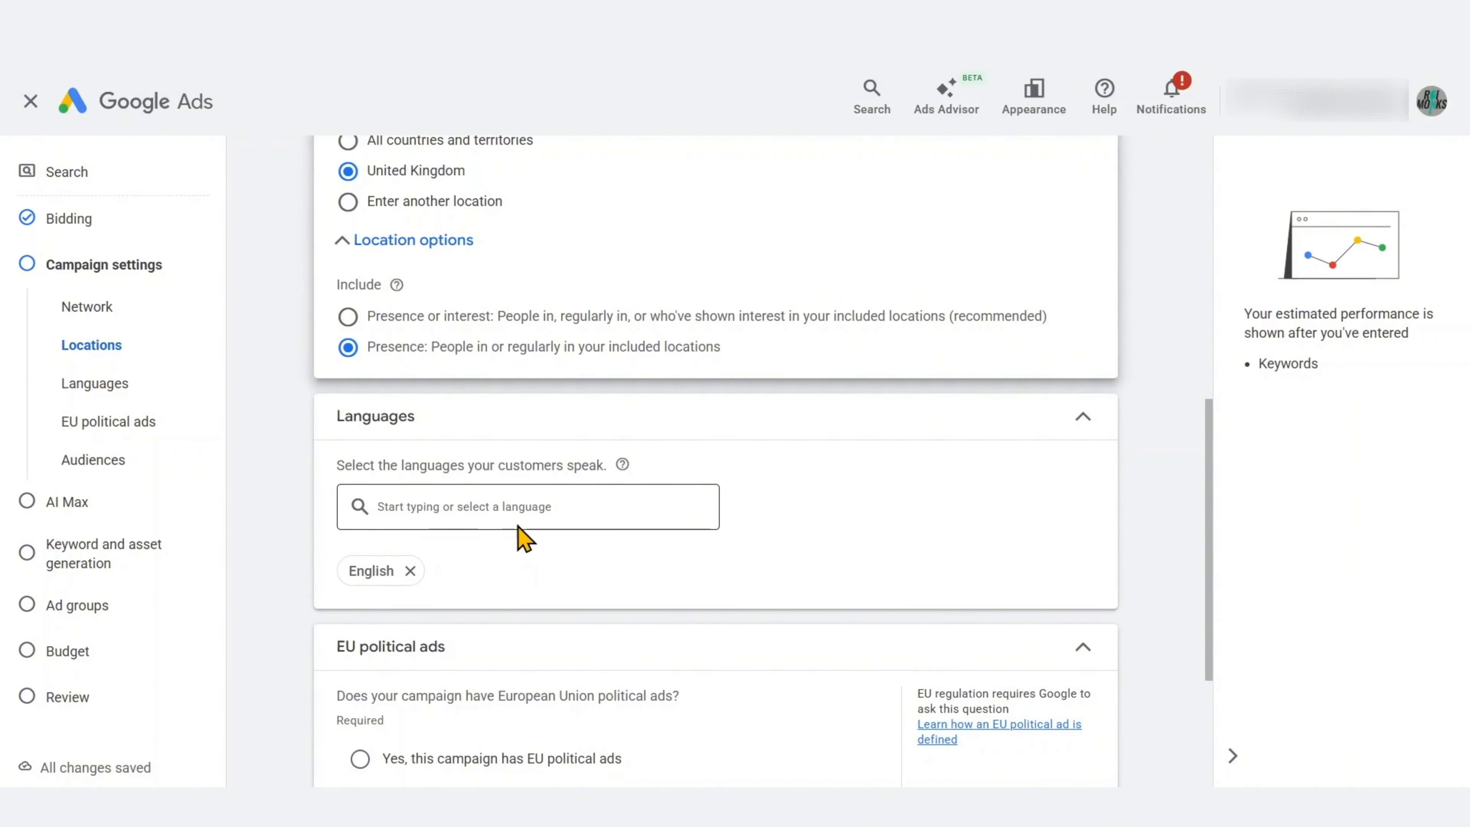
pyautogui.click(535, 586)
pyautogui.scroll(-4, 535, 586)
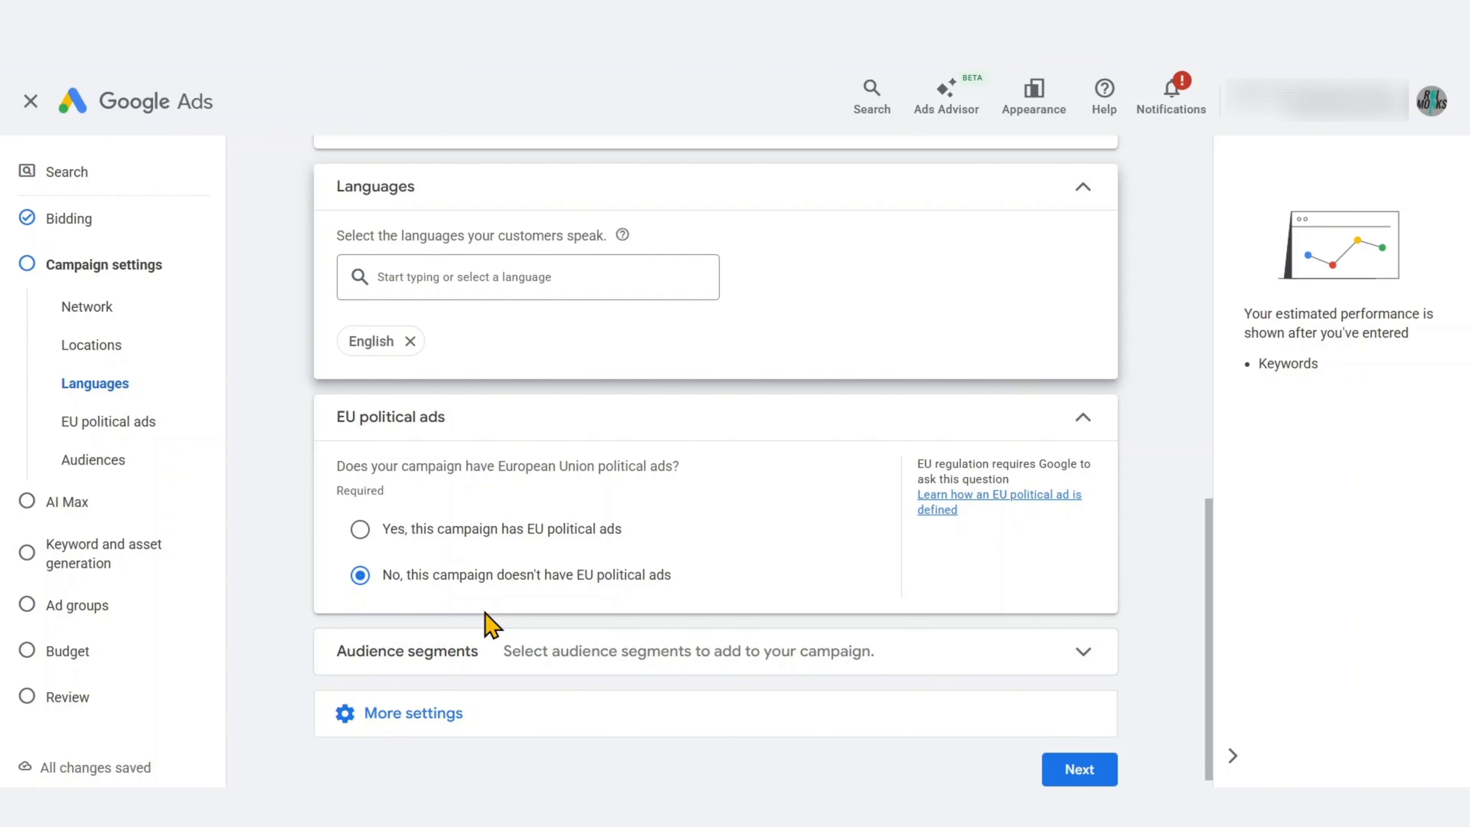
pyautogui.scroll(-1, 699, 724)
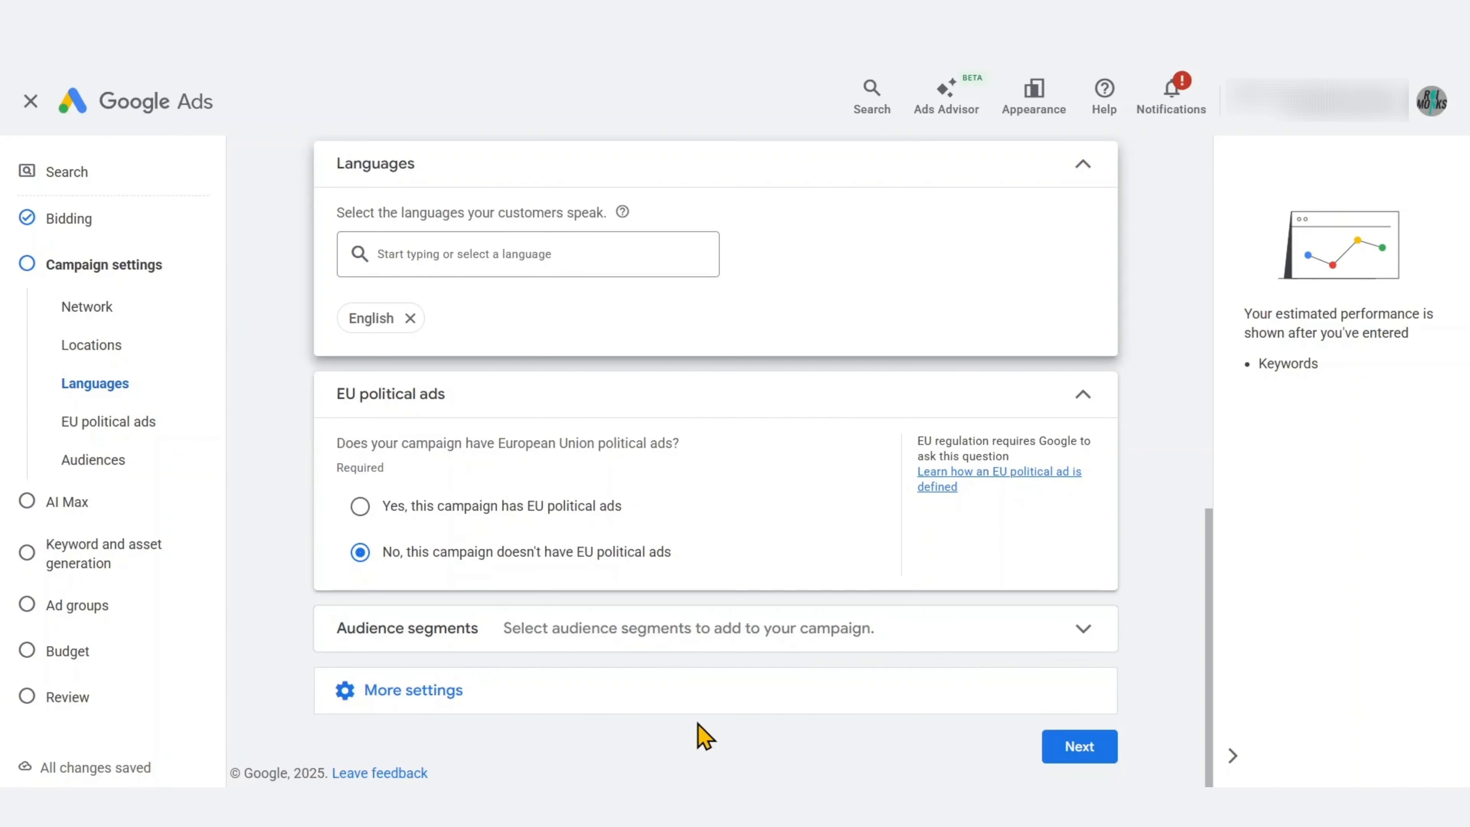
# Expand the audience segments section and set the campaign's targeting setting to Targeting instead of Observation.
pyautogui.click(728, 640)
pyautogui.scroll(-10, 729, 652)
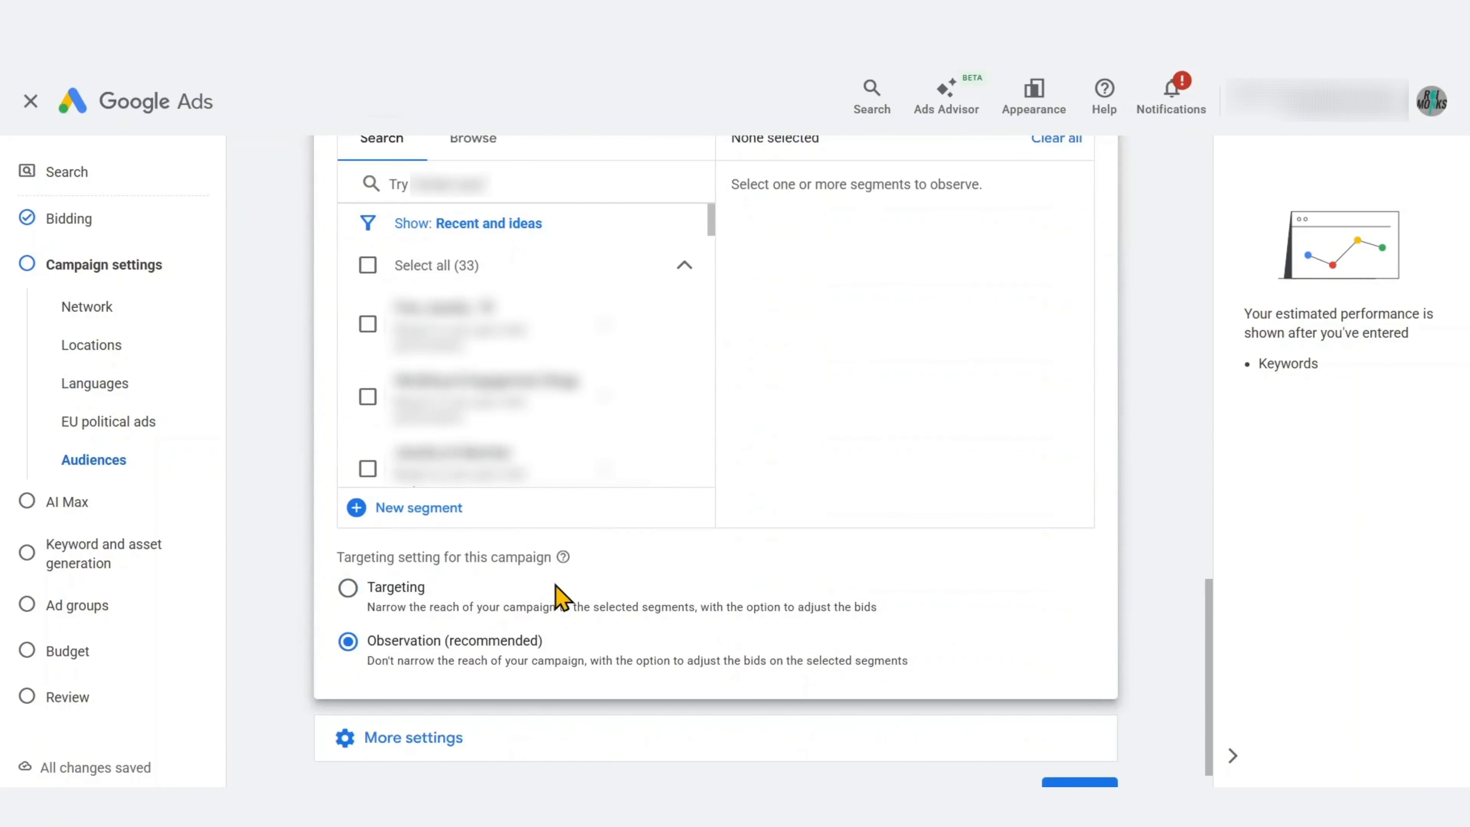
pyautogui.click(350, 588)
pyautogui.click(349, 637)
pyautogui.click(349, 591)
pyautogui.scroll(2, 666, 606)
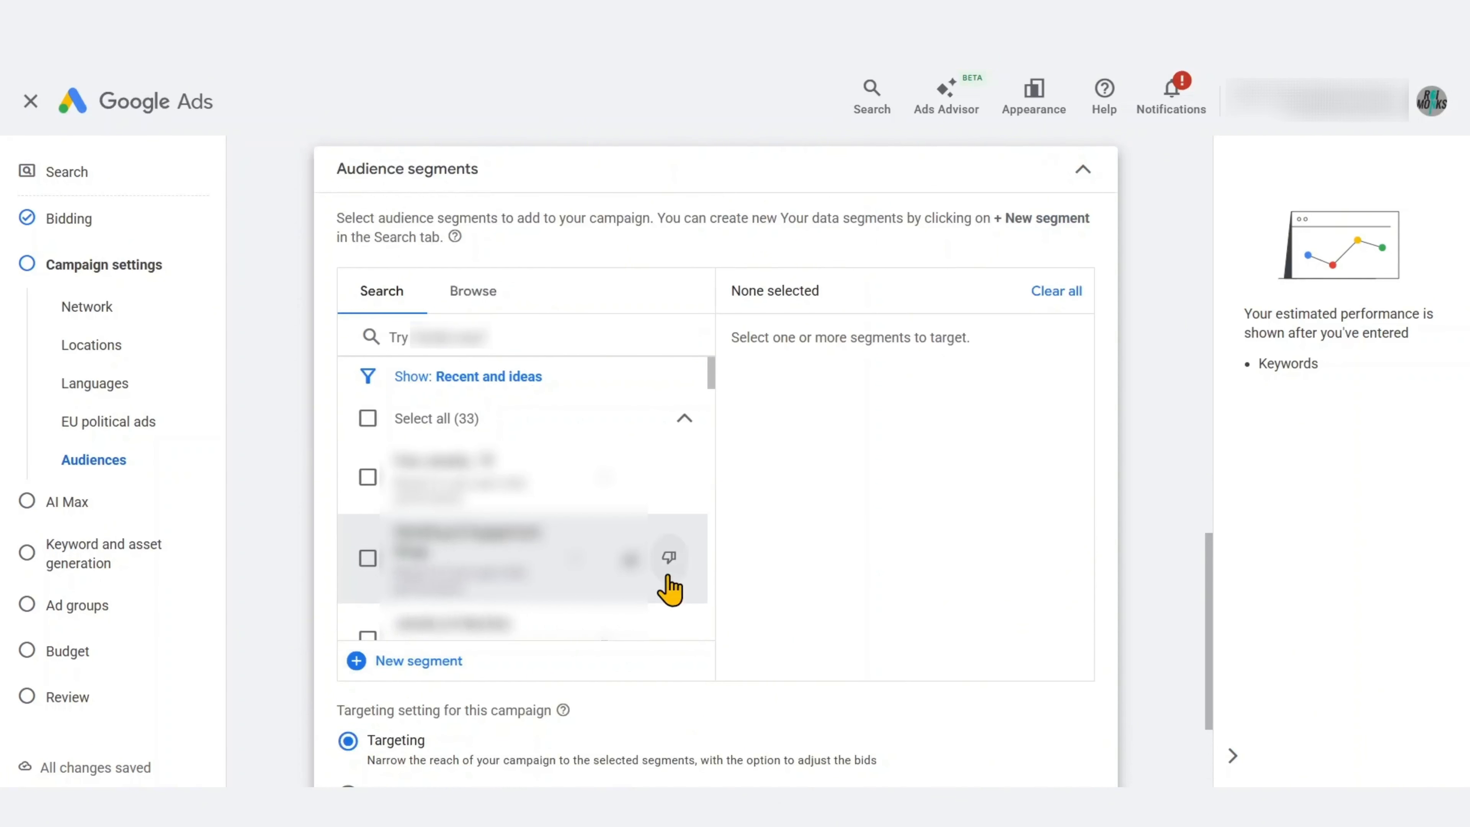
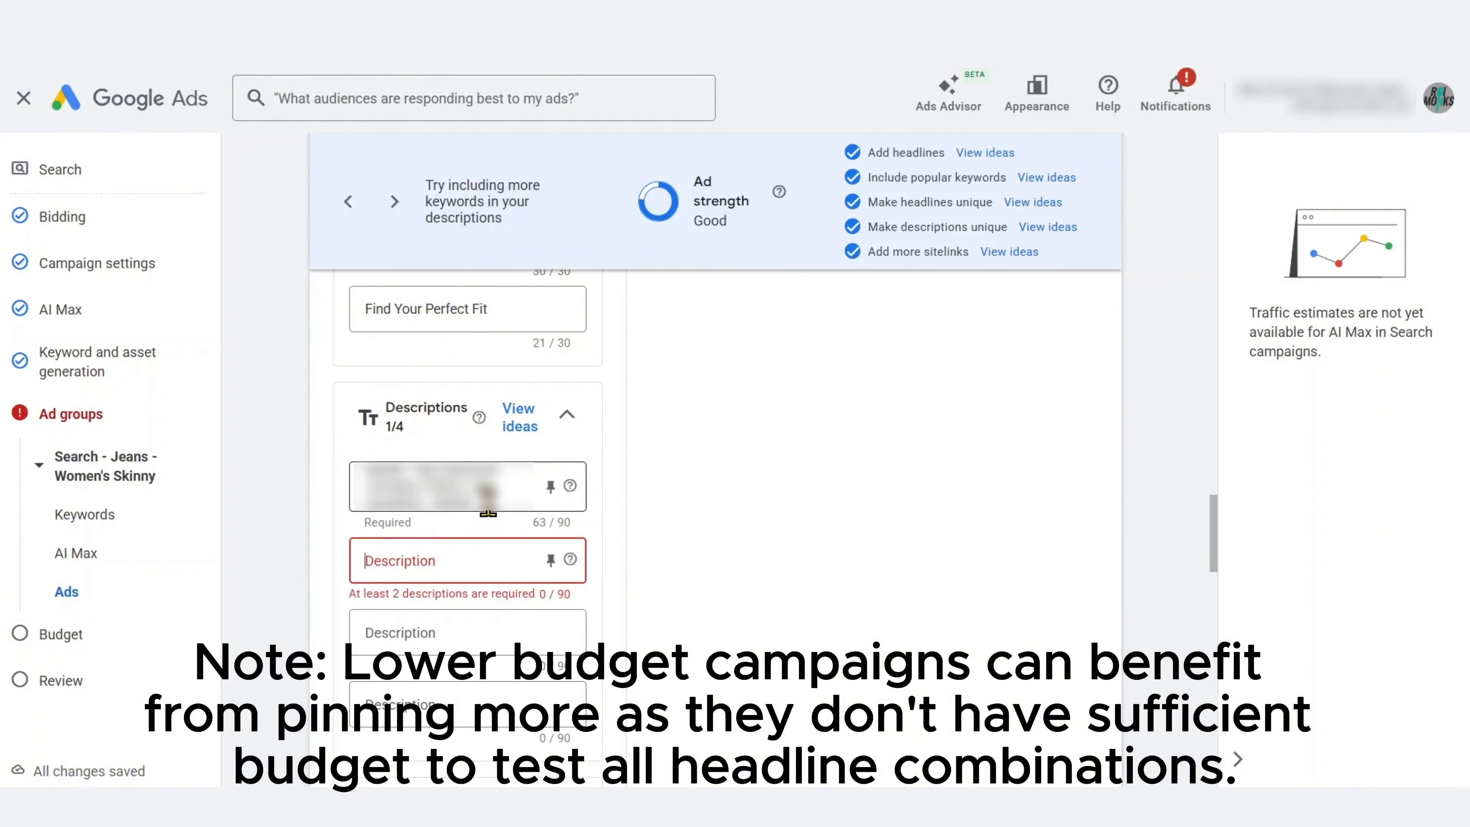
# Write the first ad description as "Shop MyBrand women's skinny jeans. Soft stretch denim, great fit & all-day comfort.".
pyautogui.write("Shop MyBrand women's skinny jeans. Soft")
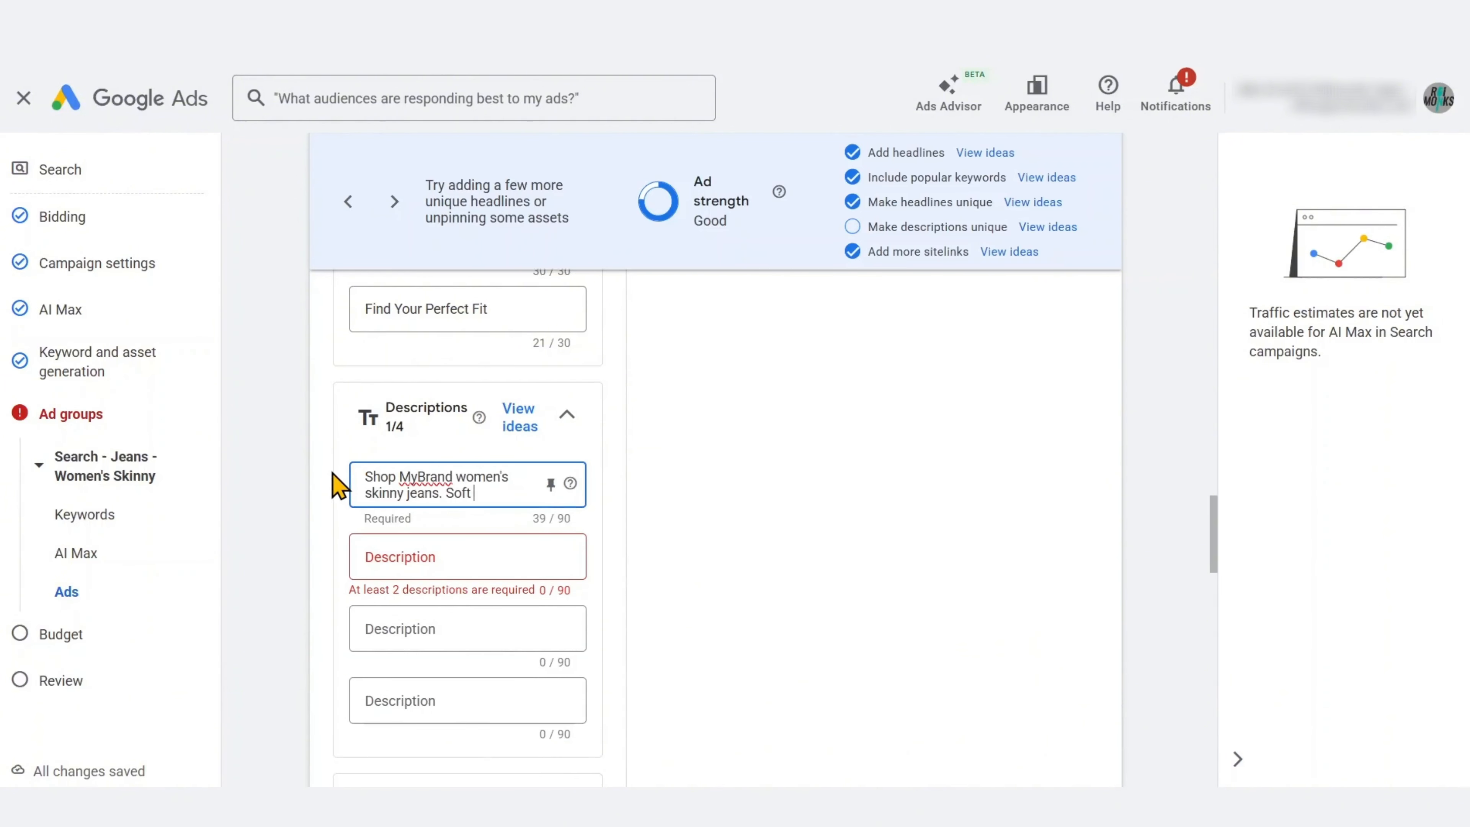
pyautogui.write(' stretch denim, great fit & all-day comfort.')
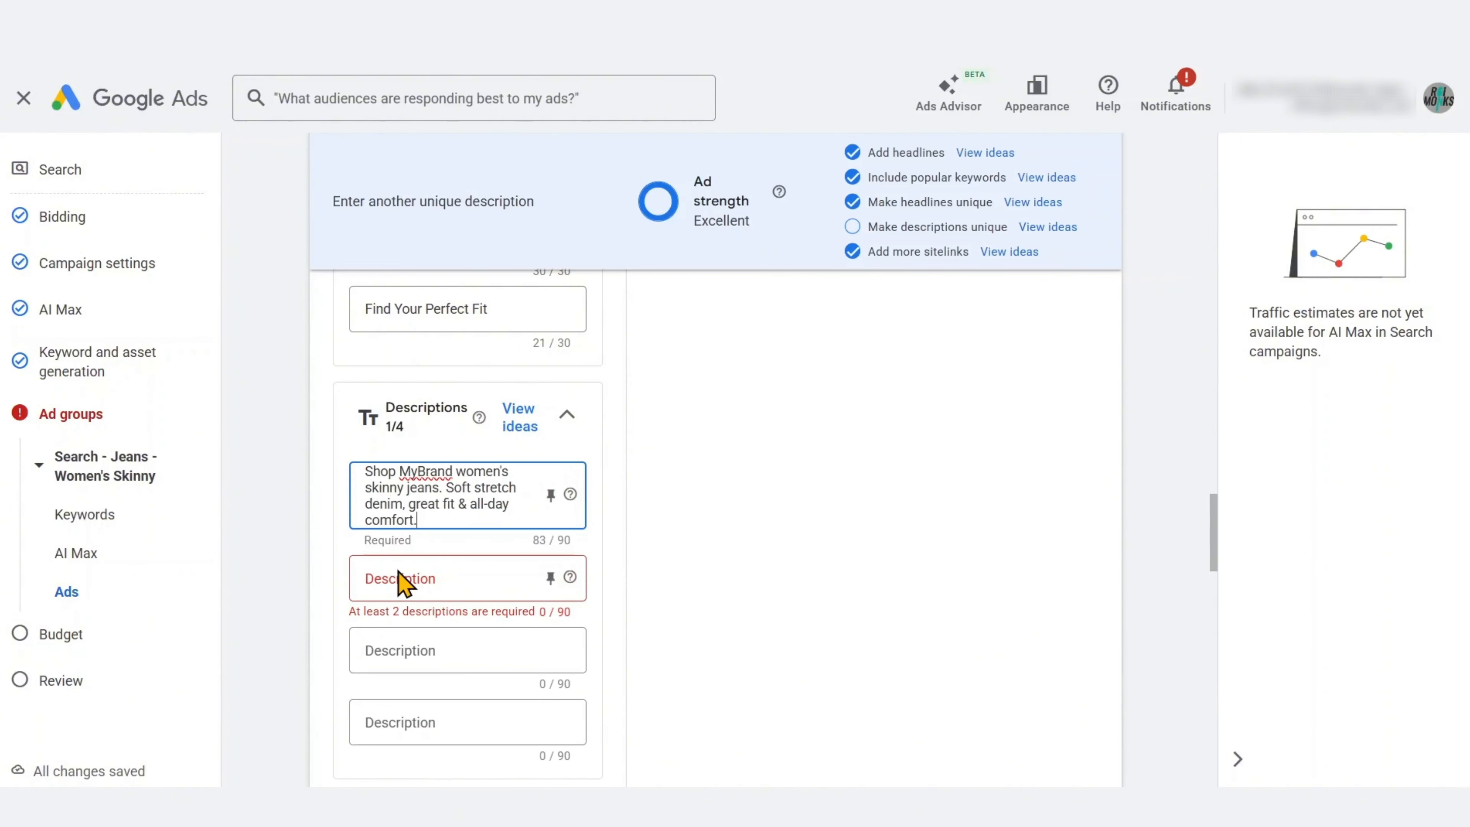
# Write the second ad description as "Buy premium skinny jeans for women. Slimming fit, durable fabric & fast shipping.".
pyautogui.click(396, 573)
pyautogui.write('Buy premium skinny jeans for women. Slimming fit, durable fabric & fast shipping.')
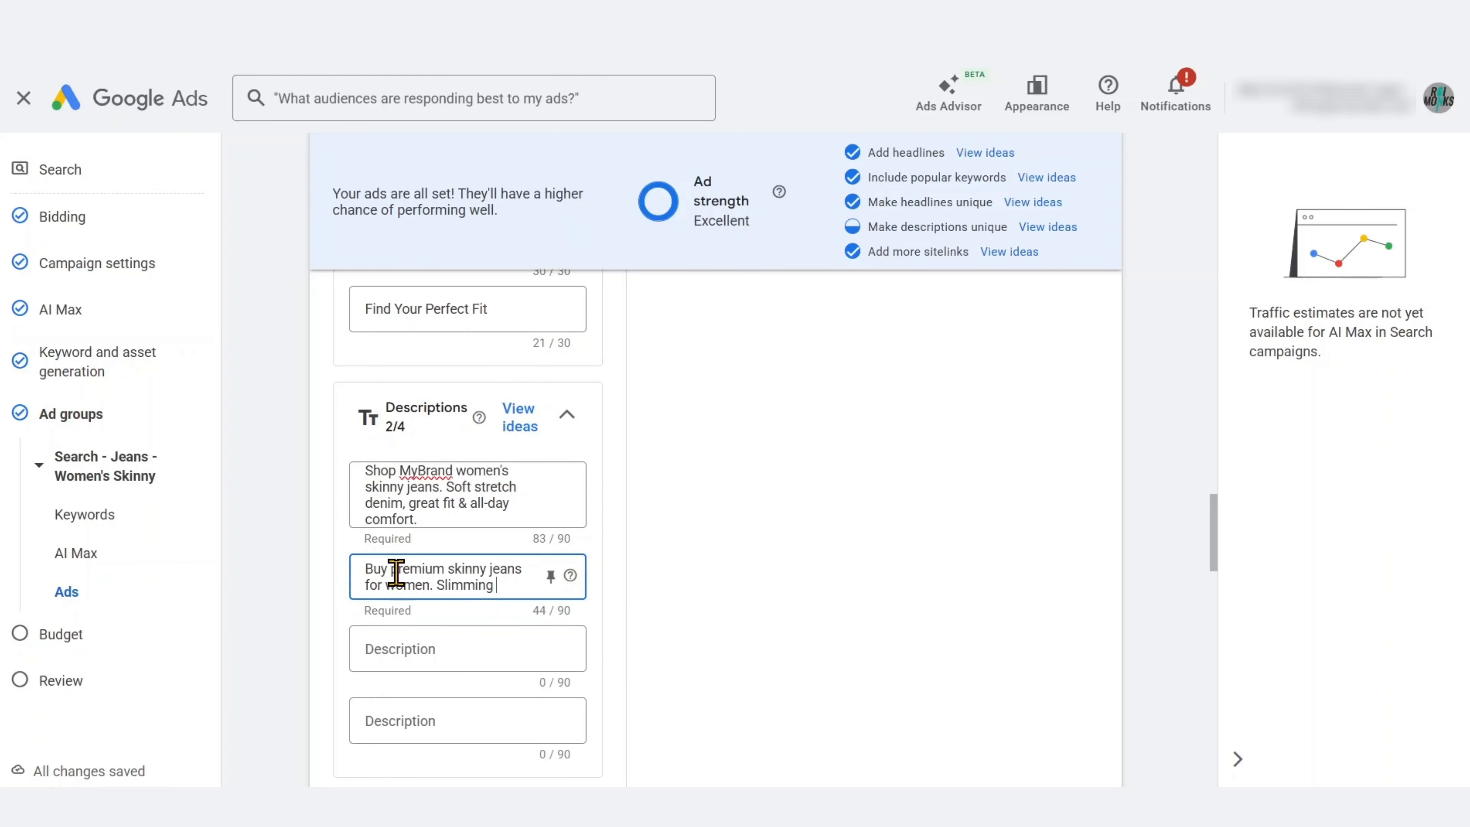
pyautogui.press('Tab')
# Write the third ad description as "Get 20% off women's skinny jeans today. Comfortable, stylish & made to flatter.".
pyautogui.click(400, 672)
pyautogui.write('Get 2')
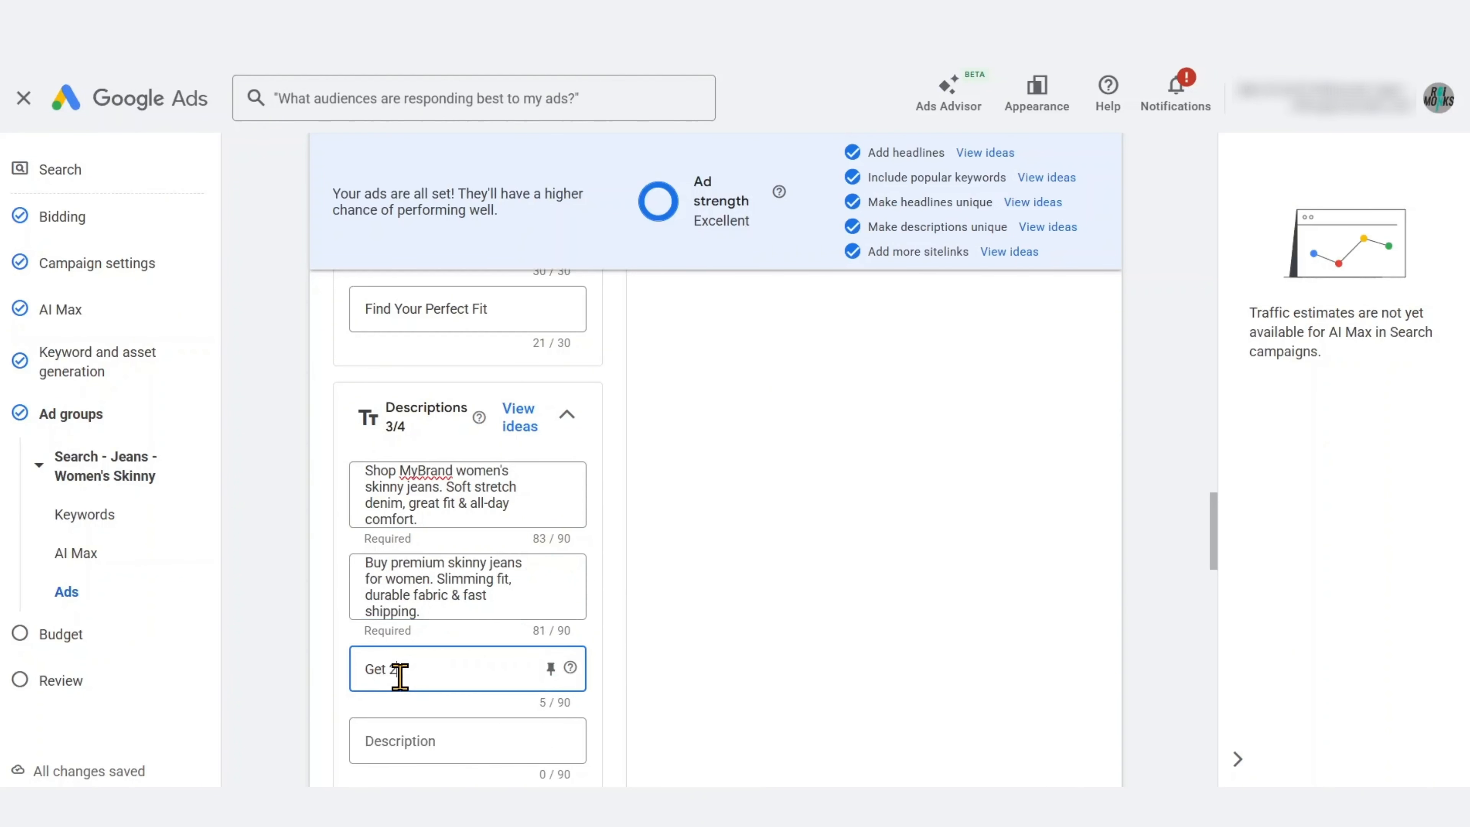
pyautogui.write("0% off women's skinny jeans today. Comfortable, stylish & made to flatter.")
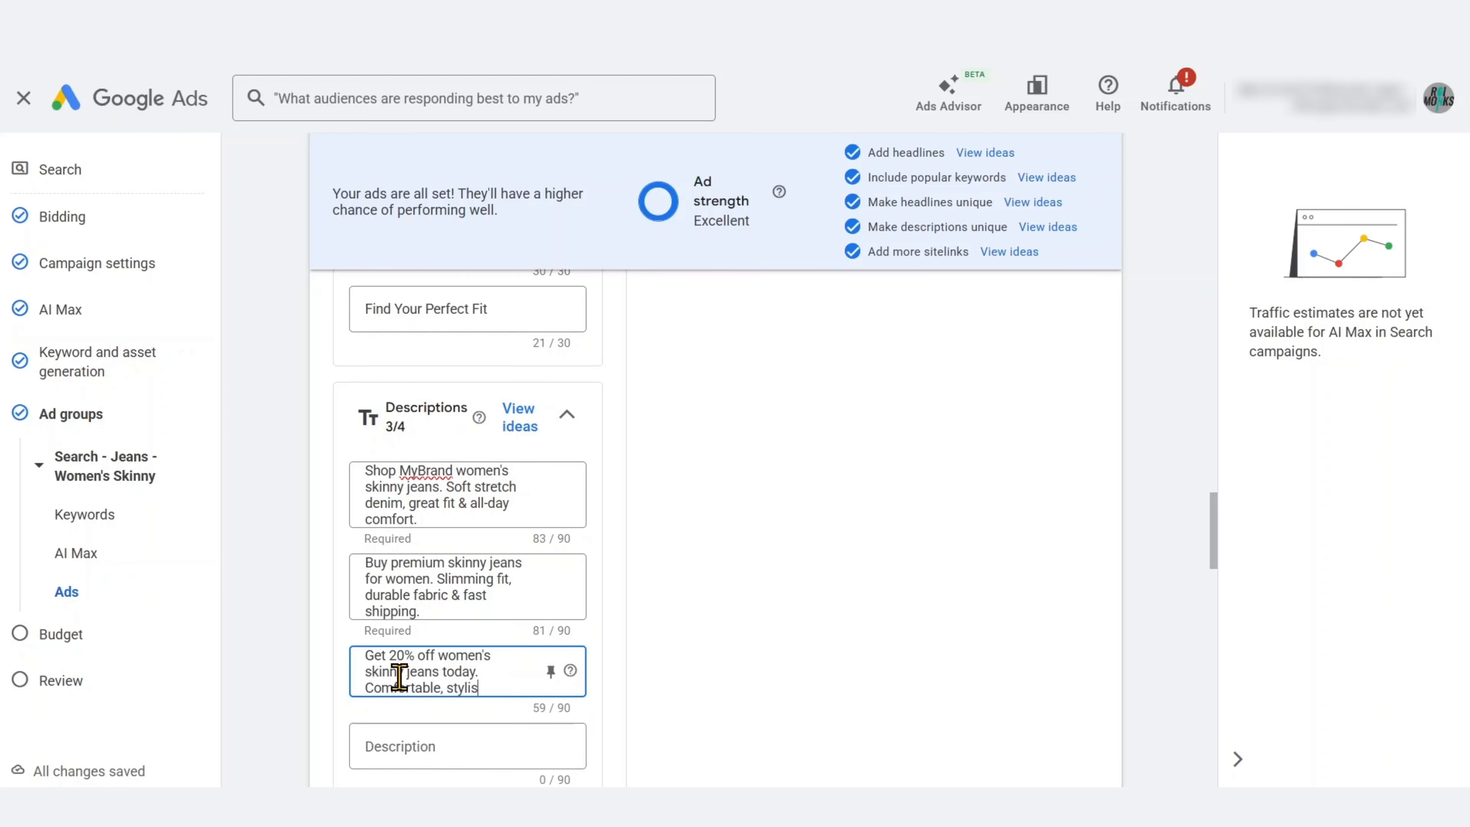
# Write the fourth ad description as "Upgrade your look with perfect-fit skinny jeans. Free shipping & easy returns.".
pyautogui.scroll(-4, 405, 677)
pyautogui.click(420, 528)
pyautogui.write('Upgrade your look with')
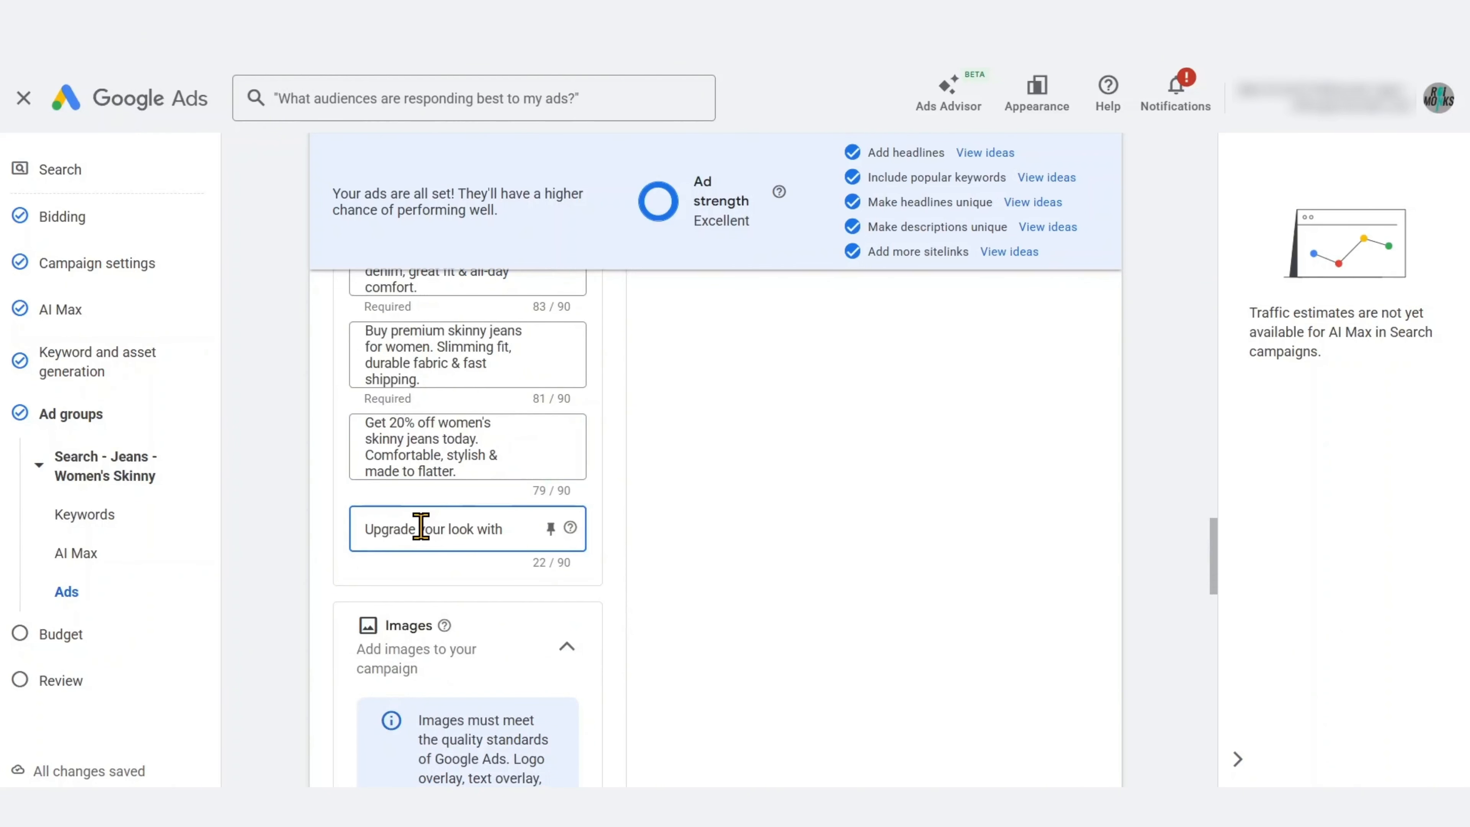
pyautogui.write(' perfect-fit skinny jeans. Free shipping & easy returns.')
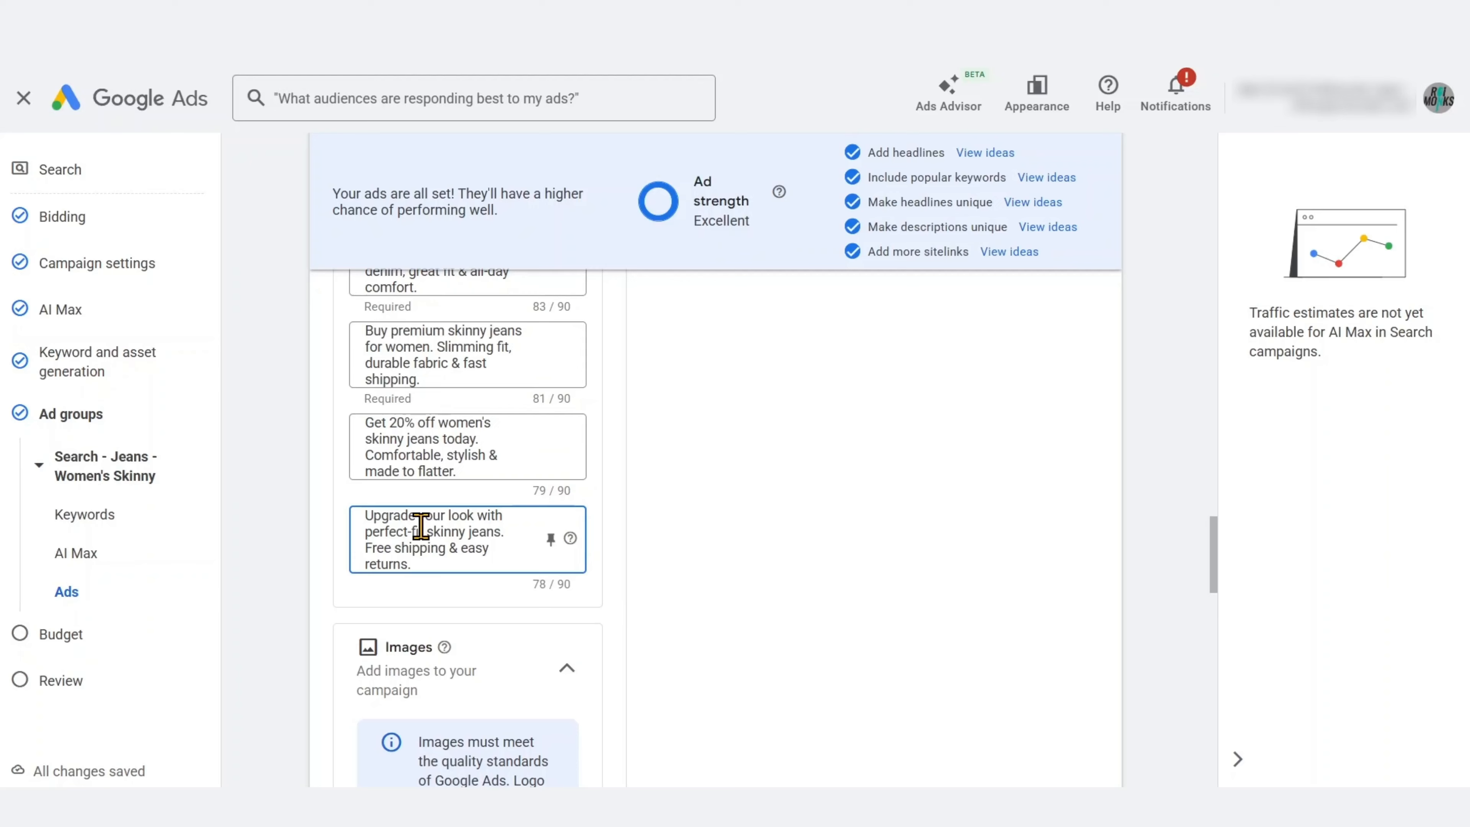
pyautogui.click(284, 579)
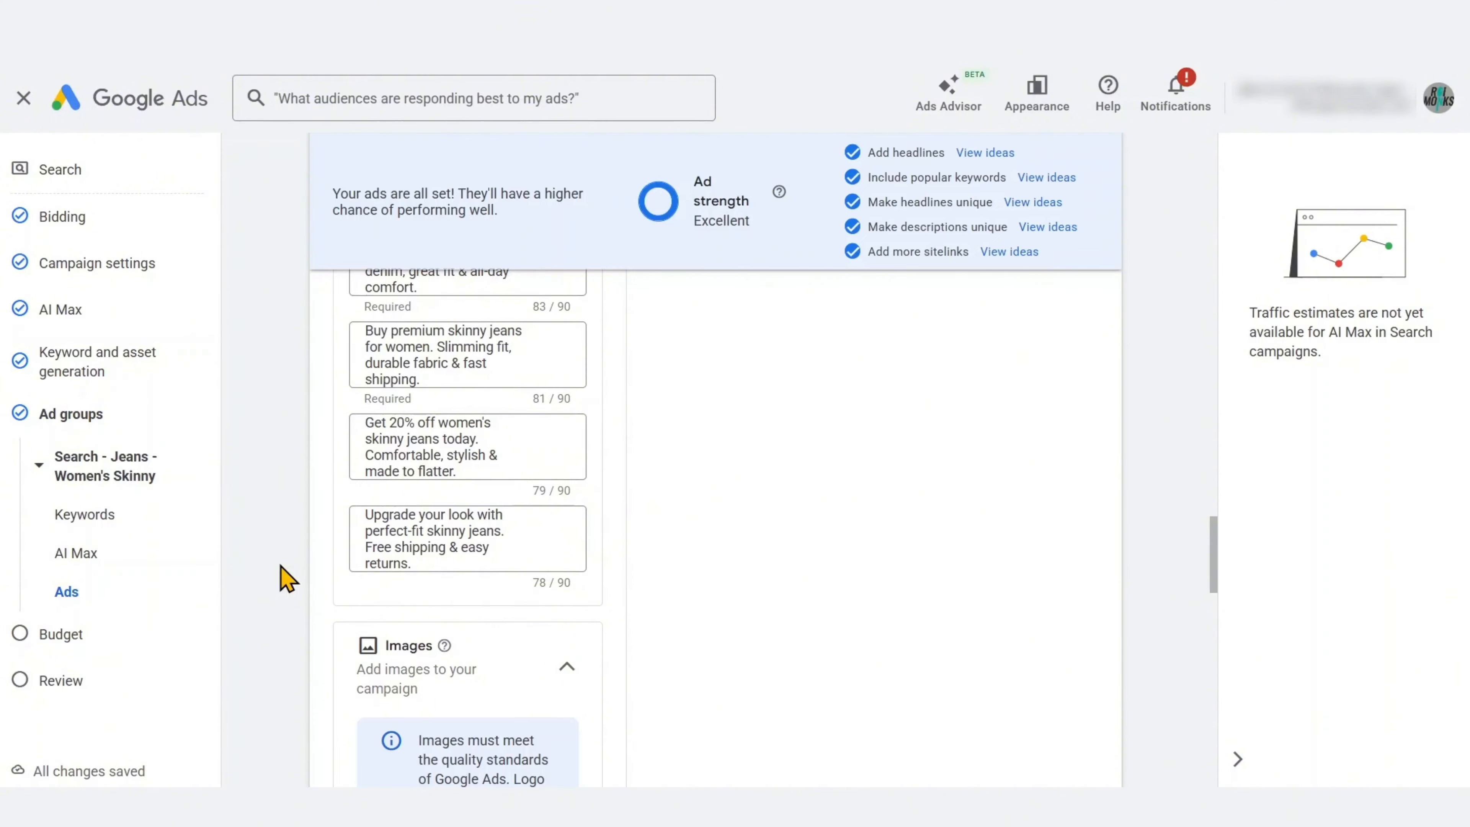
pyautogui.click(549, 540)
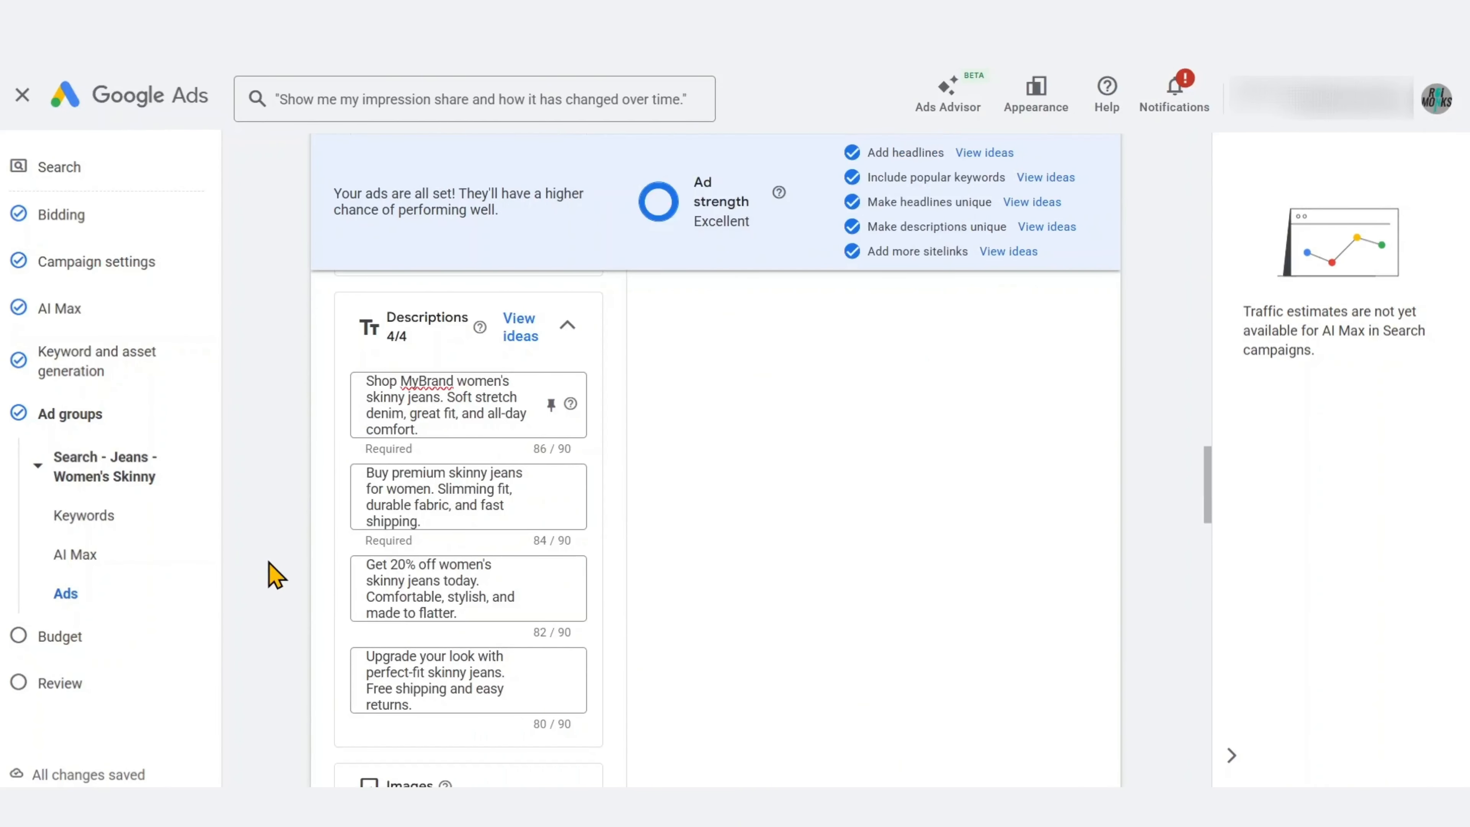
# Generate square (1:1) campaign images from the prompt "below the waist image of women's skinny jeans worn by a woman".
pyautogui.scroll(-5, 266, 575)
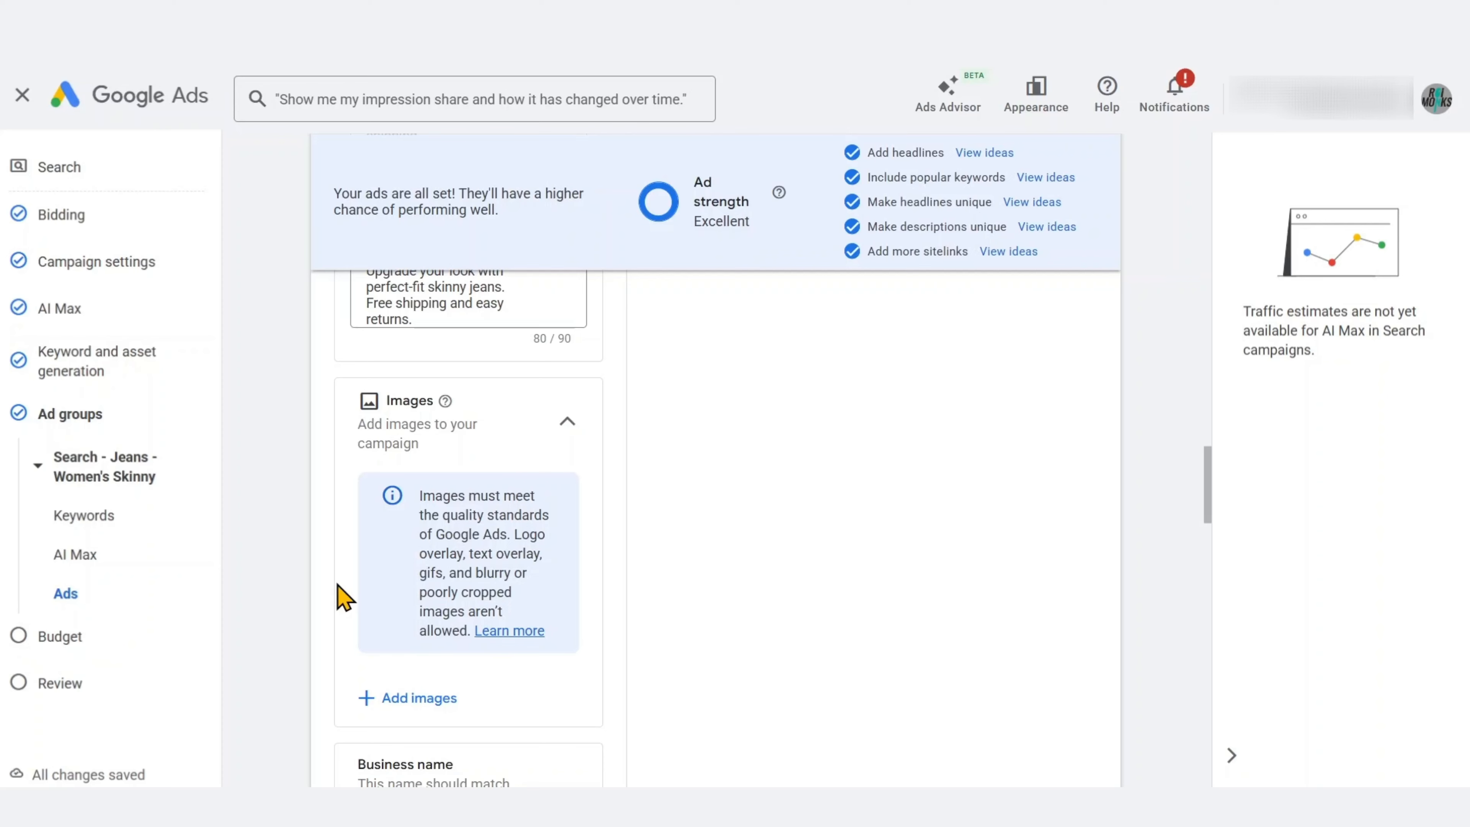
pyautogui.click(371, 698)
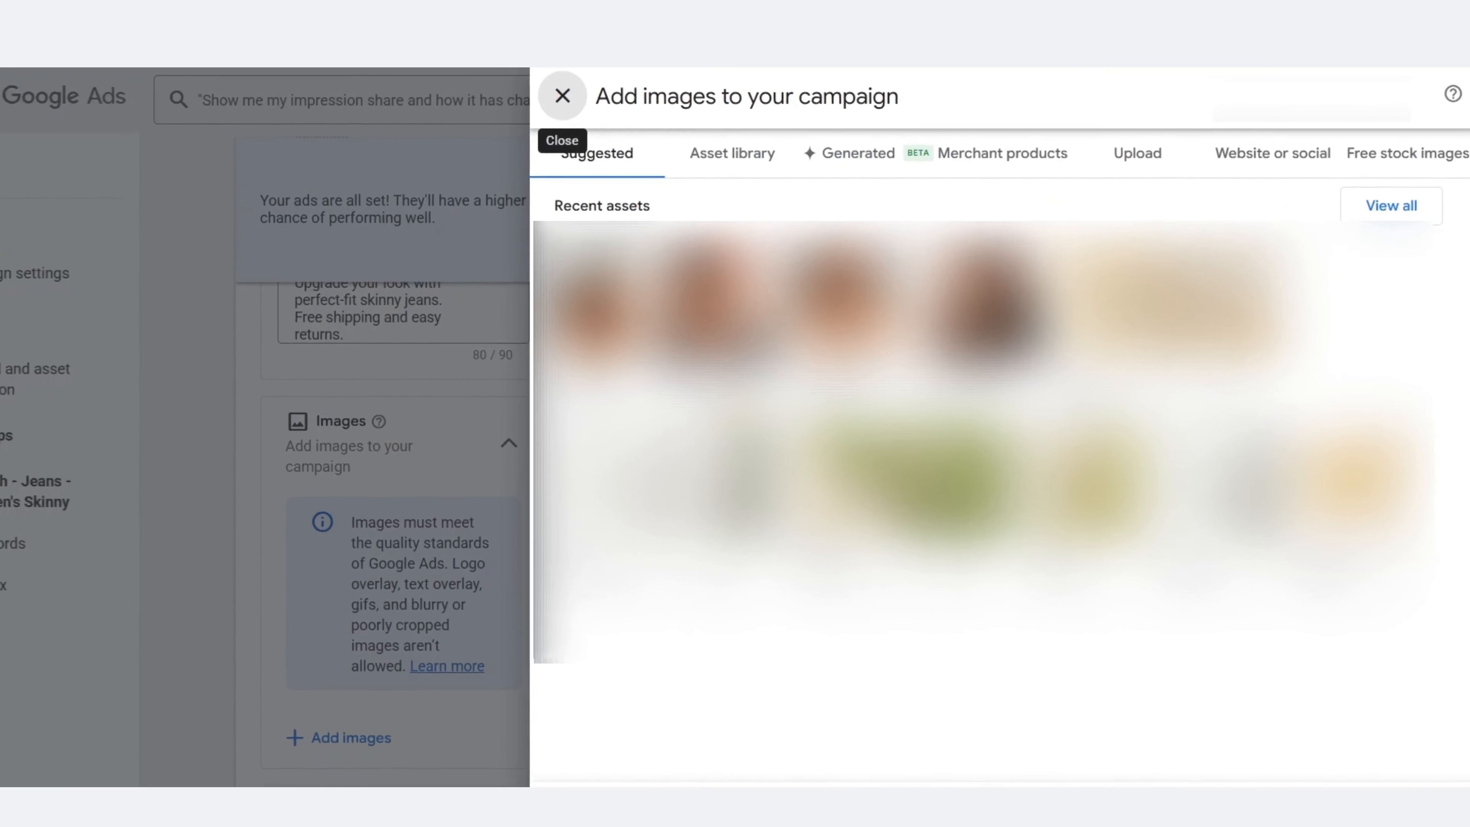
pyautogui.click(1139, 154)
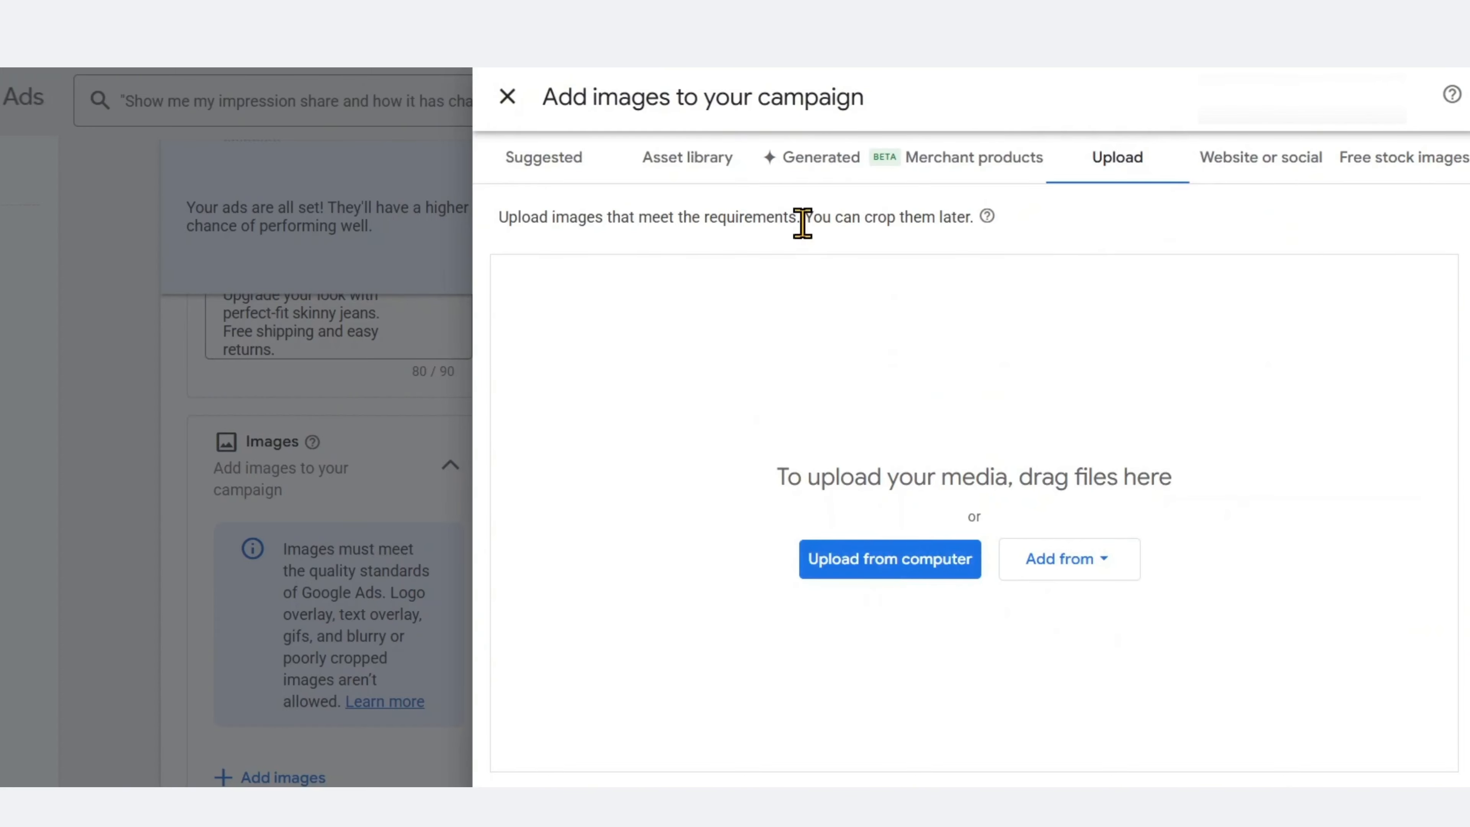
pyautogui.click(805, 165)
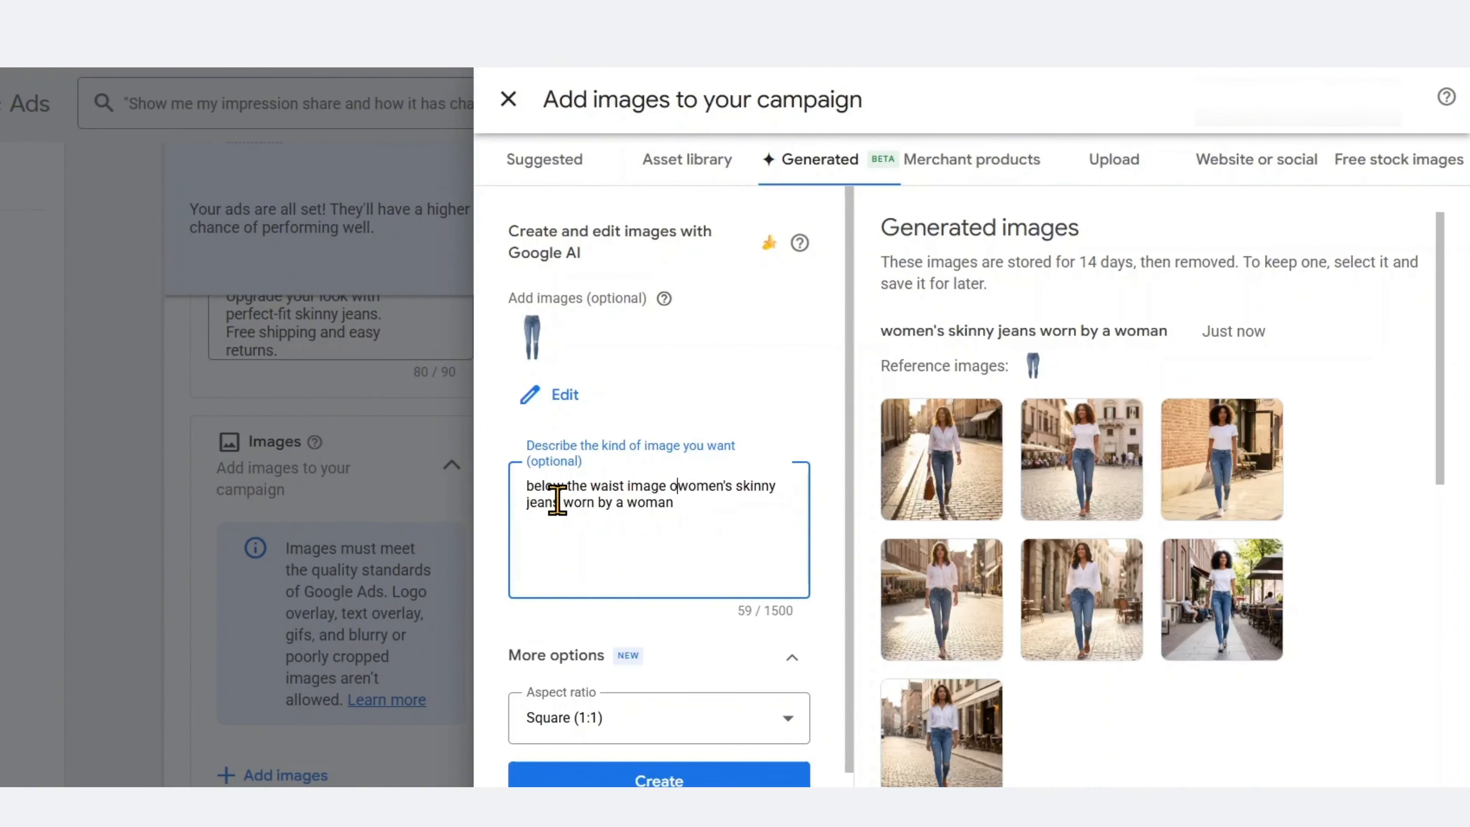
pyautogui.click(673, 777)
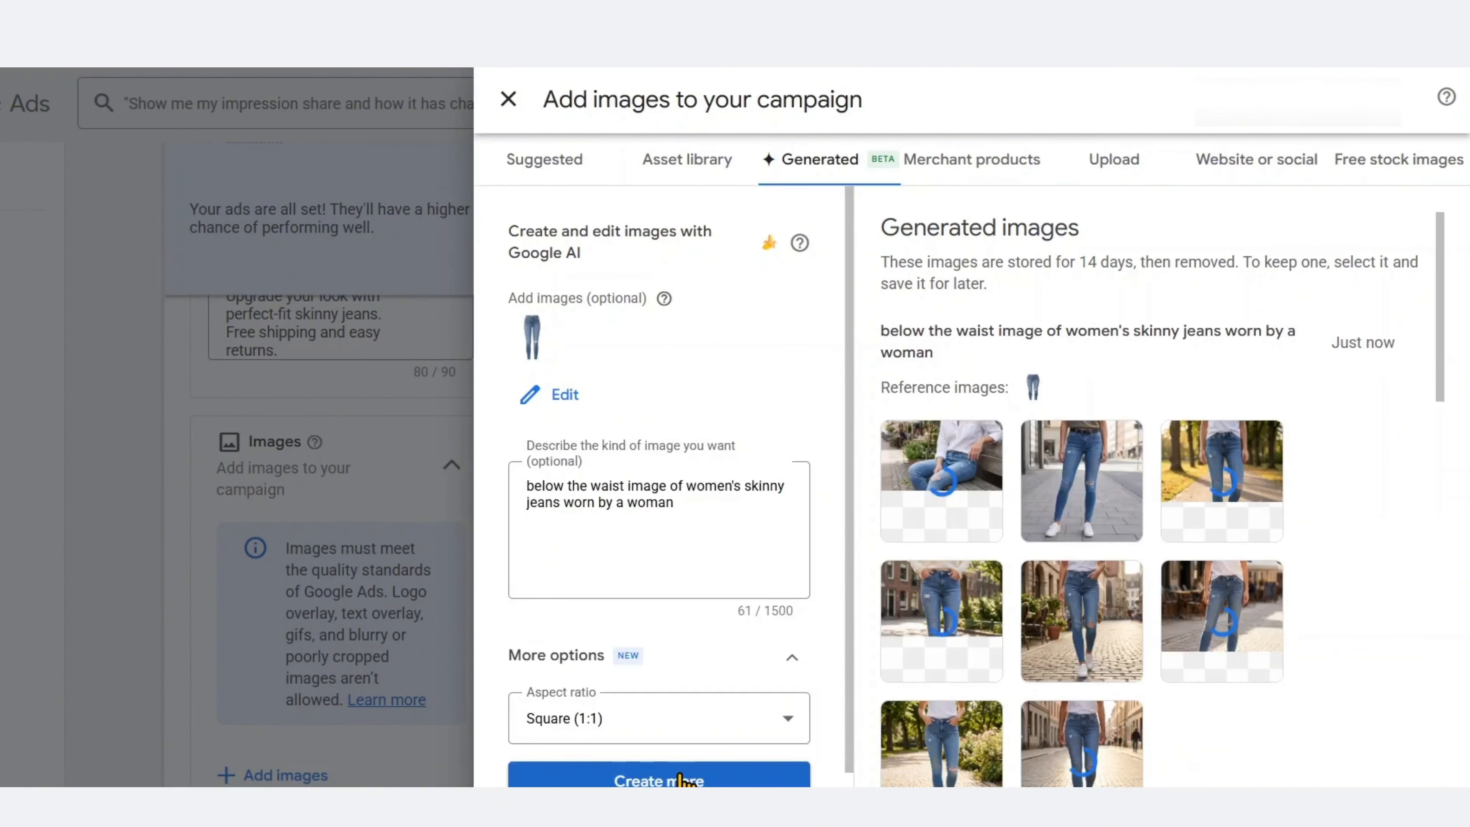
# Select the generated below-the-waist skinny jeans images for use in the campaign.
pyautogui.click(971, 459)
pyautogui.click(731, 492)
pyautogui.click(731, 493)
pyautogui.click(1230, 487)
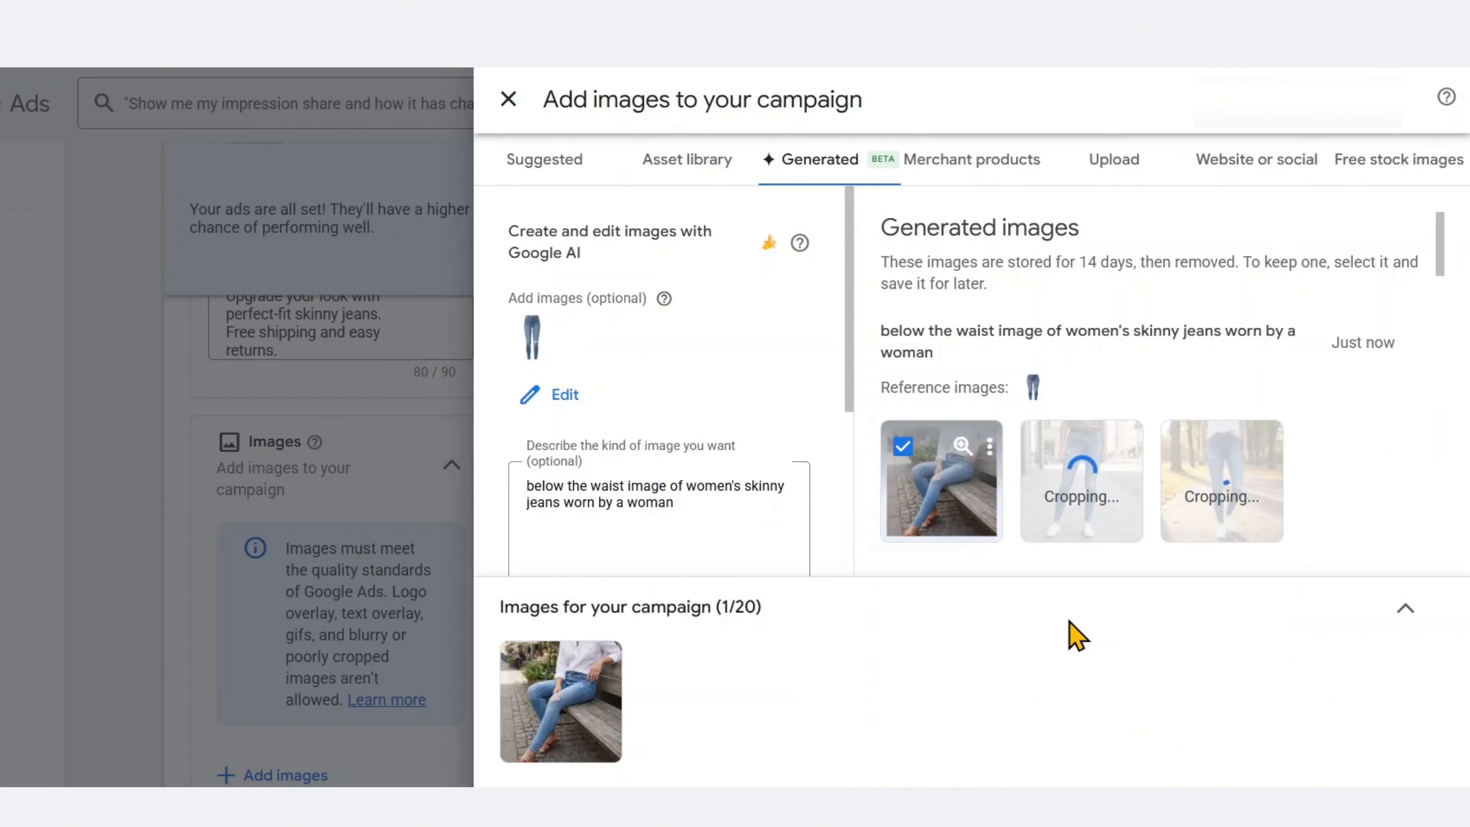
pyautogui.scroll(-3, 1077, 498)
pyautogui.click(949, 310)
pyautogui.click(1088, 310)
pyautogui.click(1230, 310)
pyautogui.click(969, 498)
pyautogui.click(1091, 486)
# Add a 1.91:1 crop to one of the selected jeans images, positioning the crop frame over the jeans.
pyautogui.click(528, 671)
pyautogui.click(900, 663)
pyautogui.moveTo(838, 456); pyautogui.dragTo(838, 420)
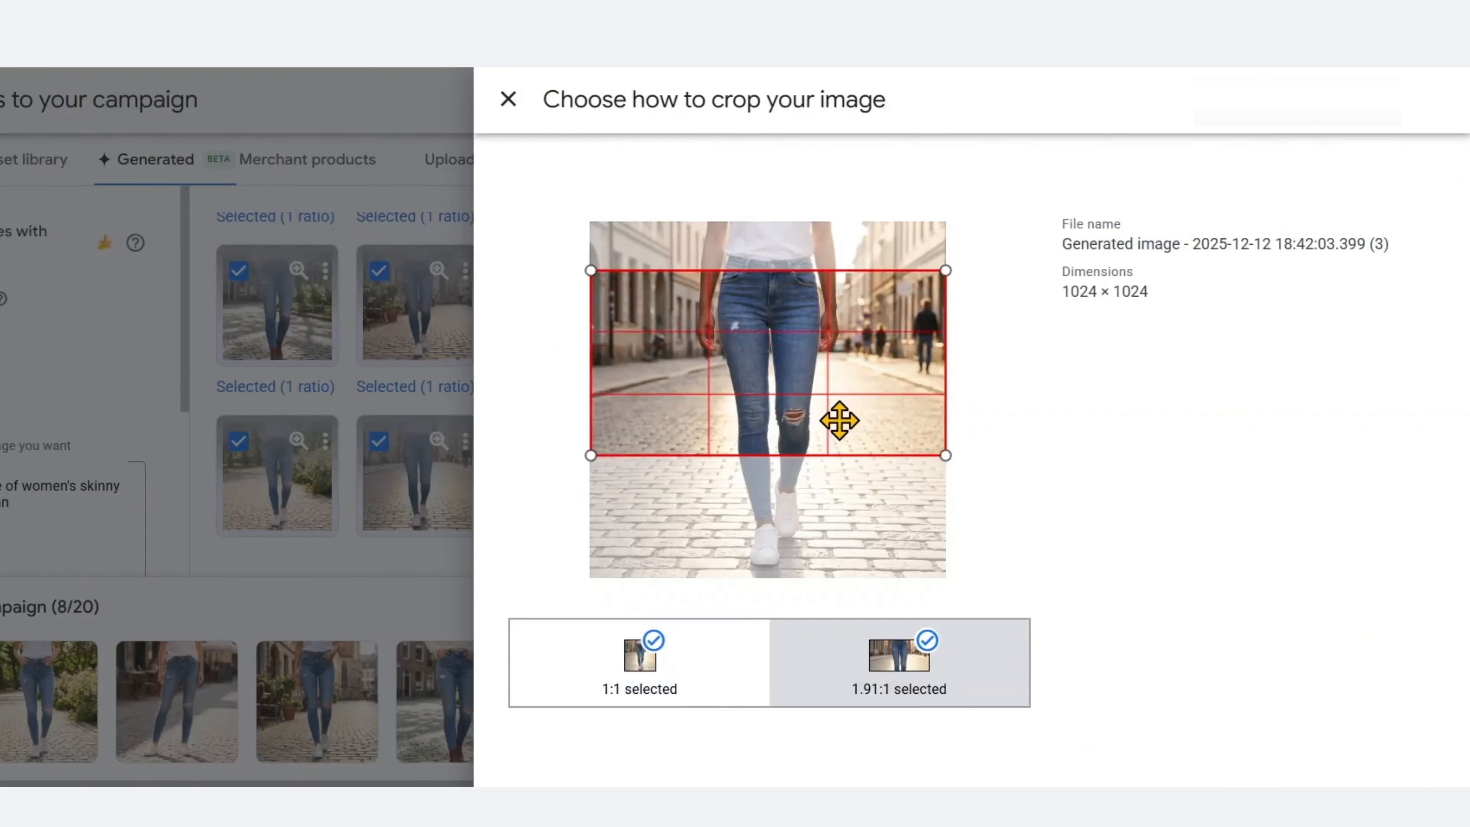
pyautogui.click(900, 663)
pyautogui.click(509, 99)
pyautogui.scroll(-4, 1044, 504)
pyautogui.click(937, 409)
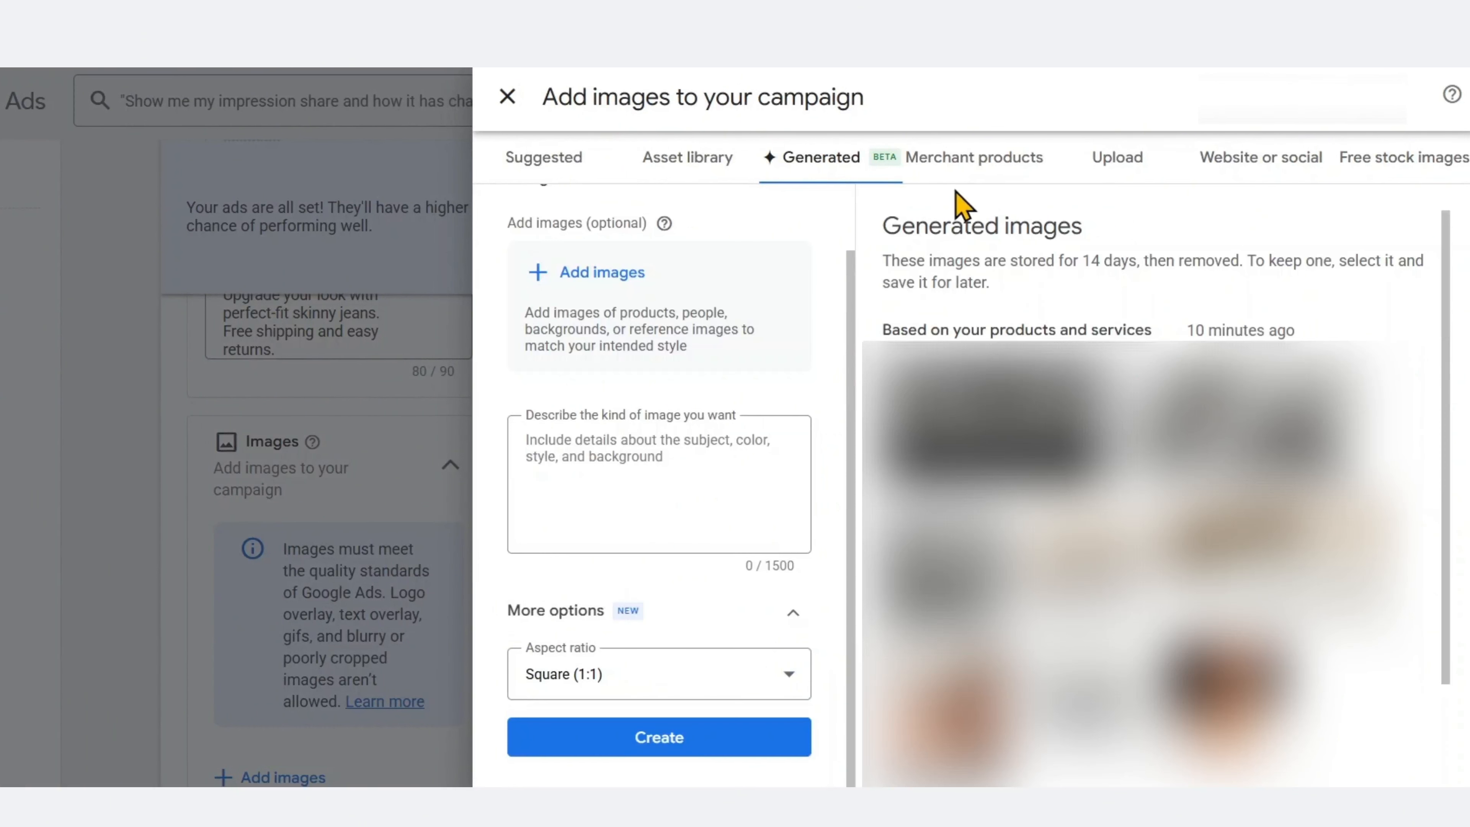
# Look through the merchant product and website or social image sources, and search the free stock images for "dental clinic".
pyautogui.click(974, 171)
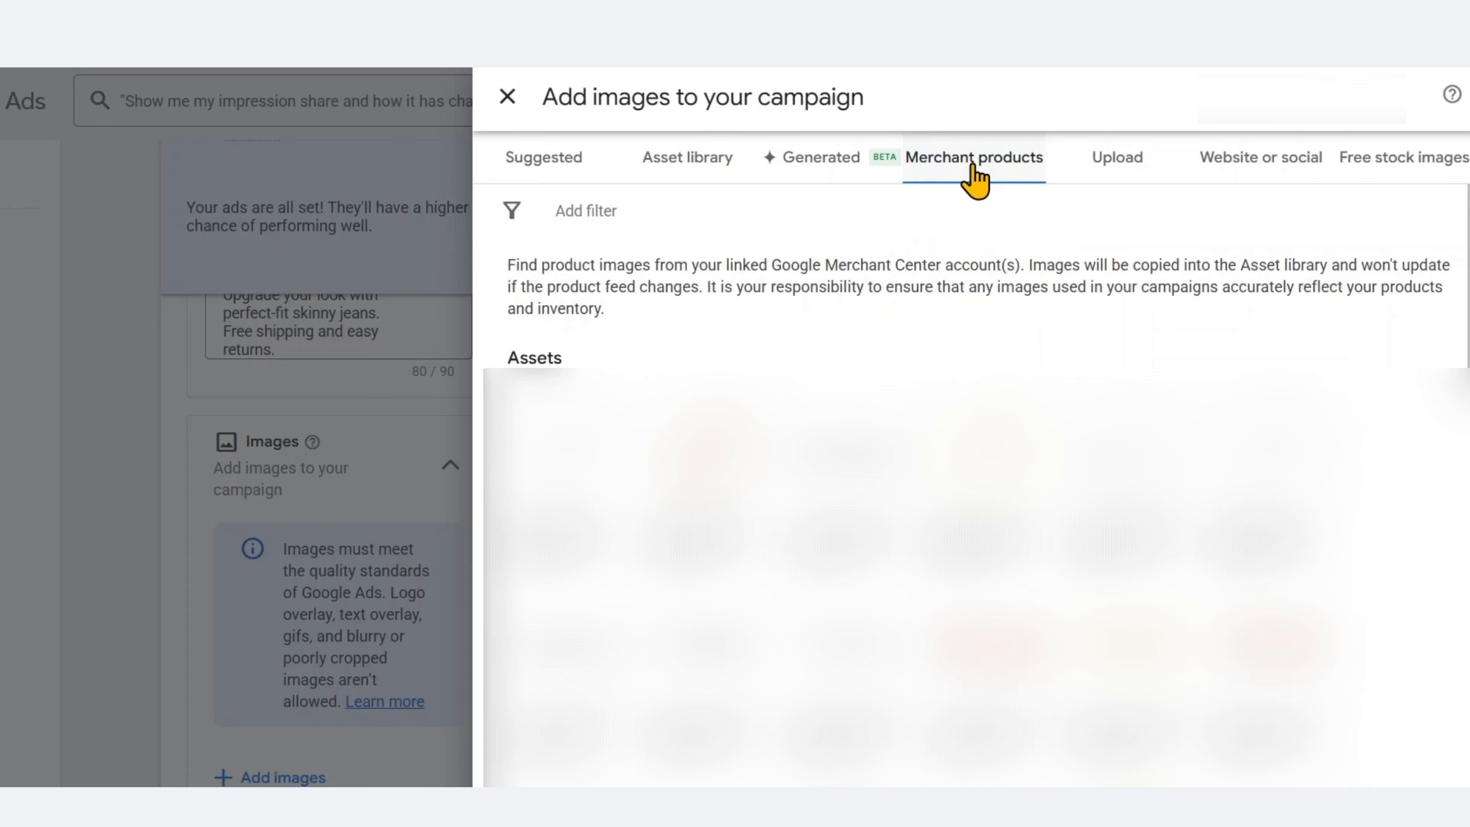
pyautogui.click(1224, 179)
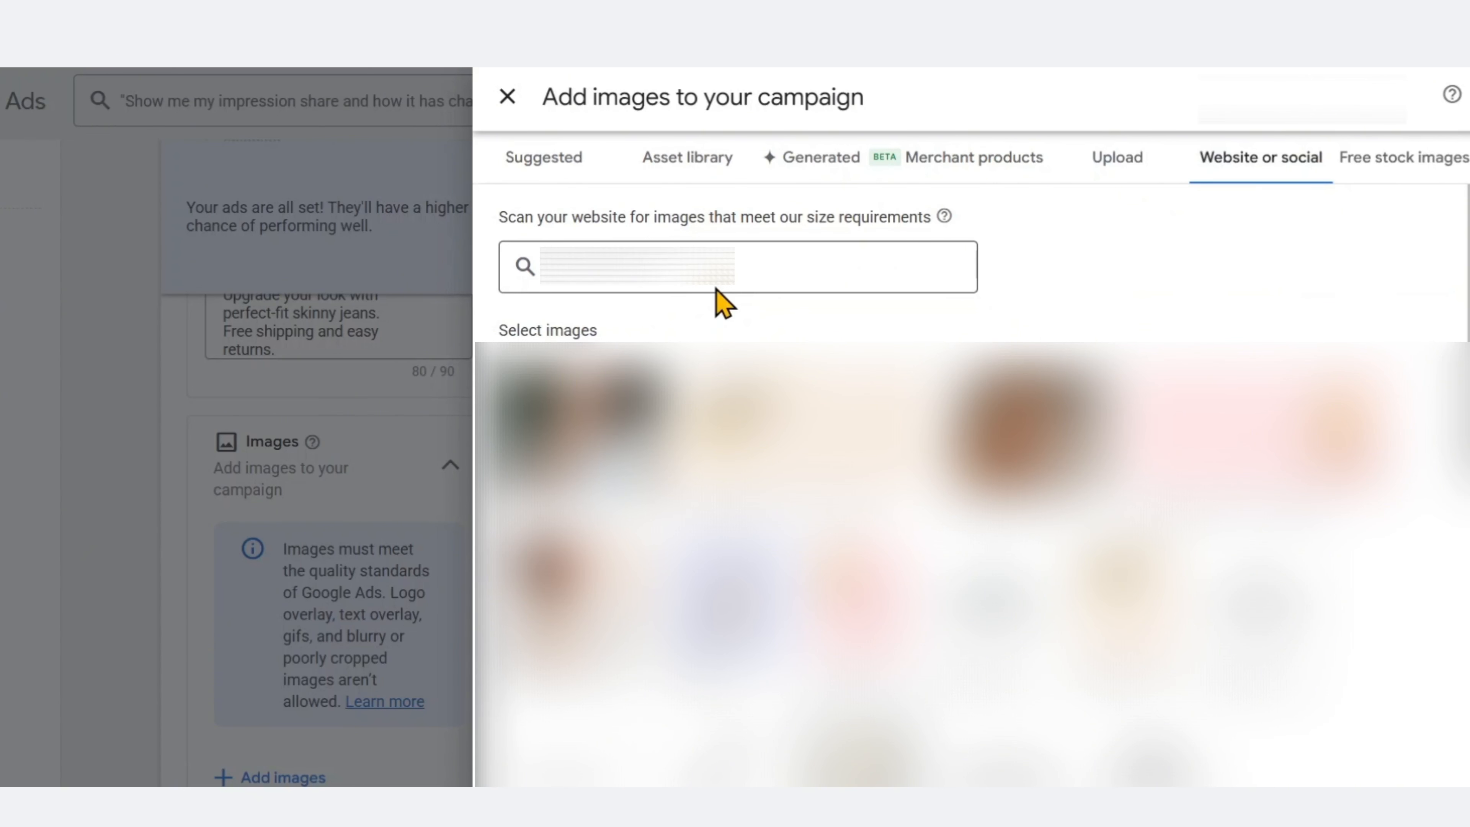
pyautogui.click(1386, 177)
pyautogui.click(758, 316)
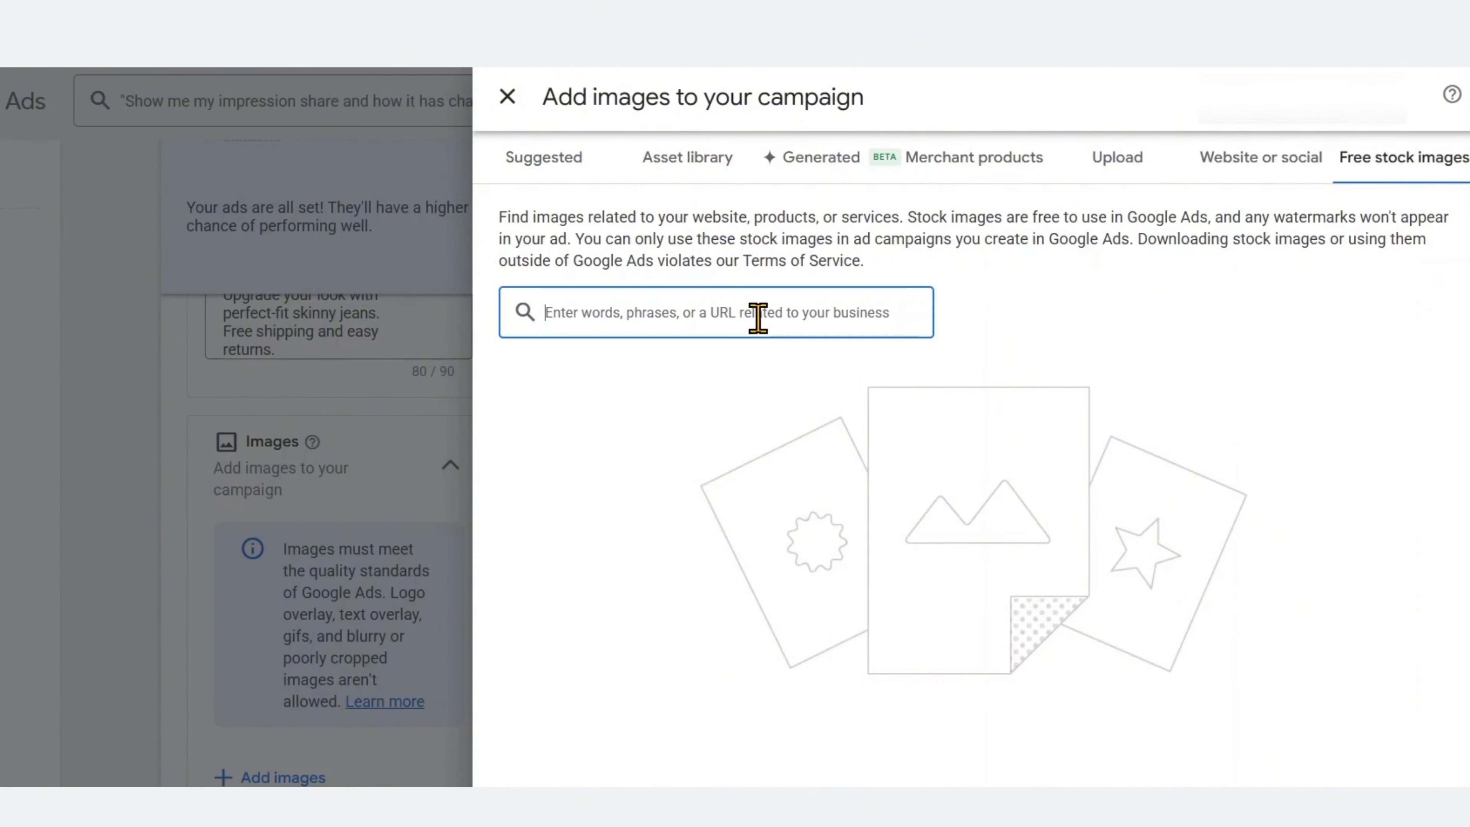
pyautogui.write('dental clinic')
pyautogui.press('Return')
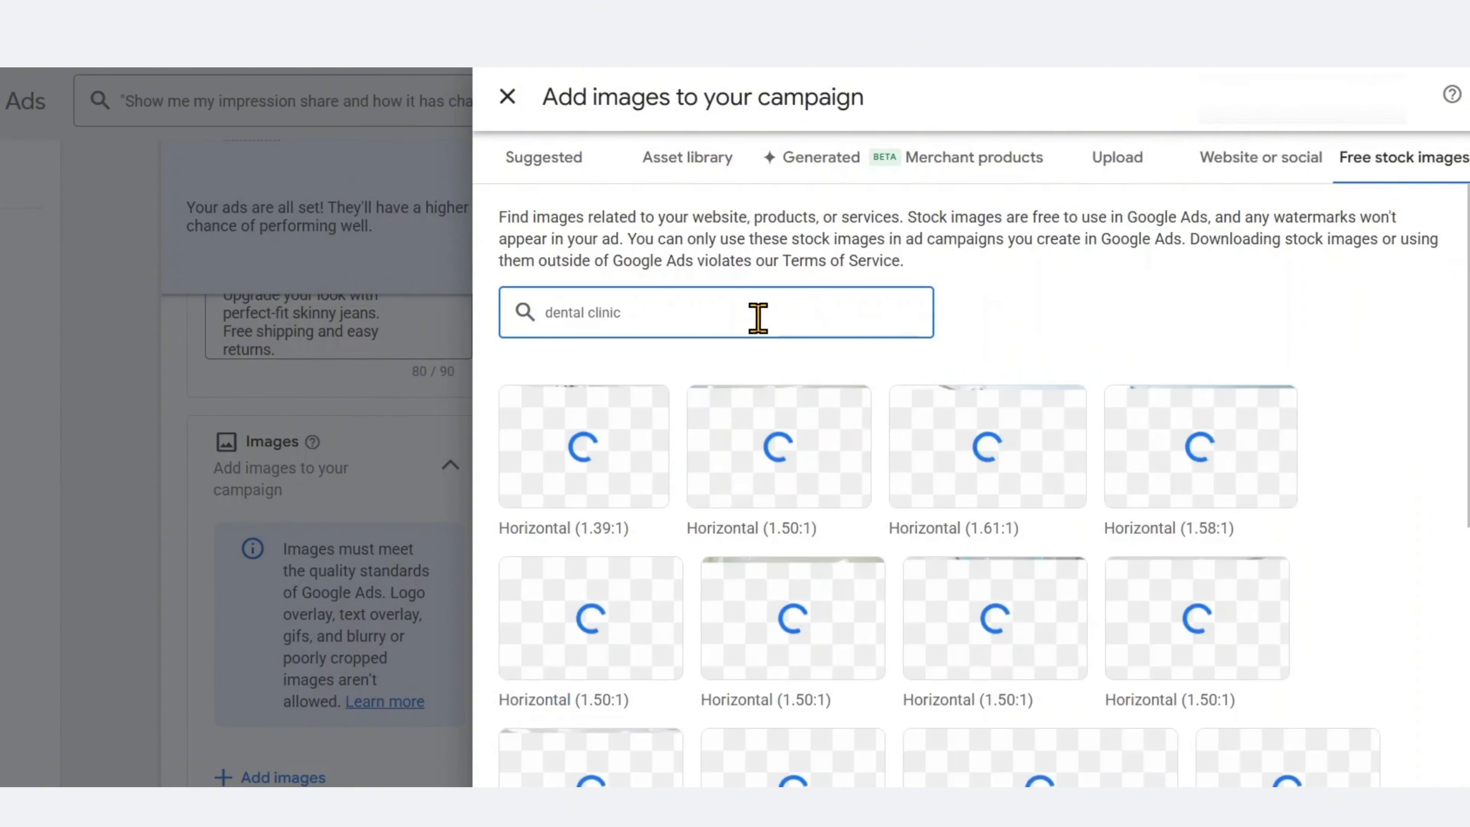
# Replace the free stock image search with "skinny jeans".
pyautogui.press('BackSpace')
pyautogui.press('BackSpace')
pyautogui.press('BackSpace')
pyautogui.press('BackSpace')
pyautogui.press('BackSpace')
pyautogui.press('BackSpace')
pyautogui.press('BackSpace')
pyautogui.press('BackSpace')
pyautogui.press('BackSpace')
pyautogui.press('BackSpace')
pyautogui.press('BackSpace')
pyautogui.press('BackSpace')
pyautogui.press('BackSpace')
pyautogui.write('sk')
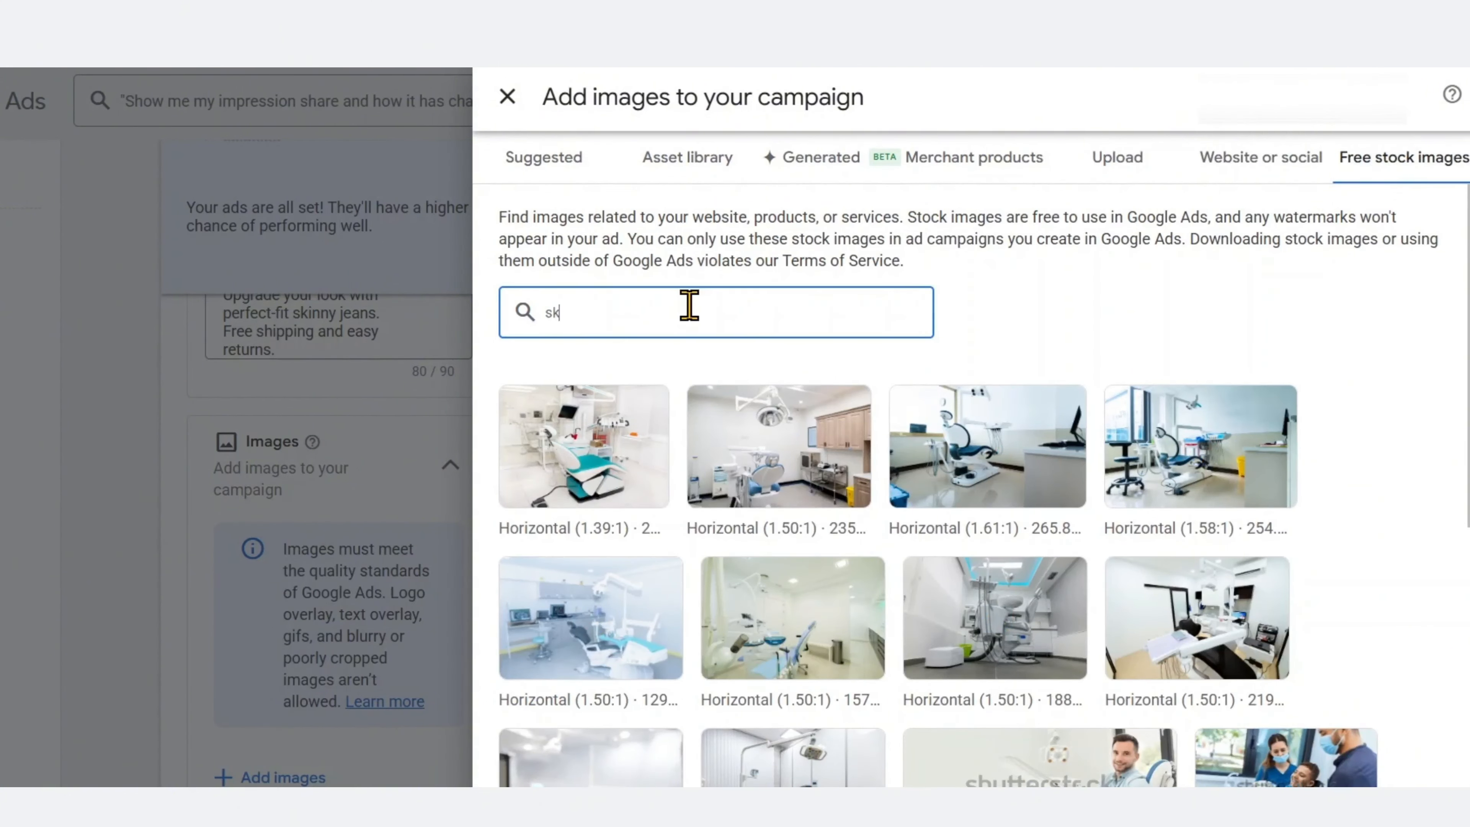
pyautogui.write('inny jeans')
pyautogui.press('Return')
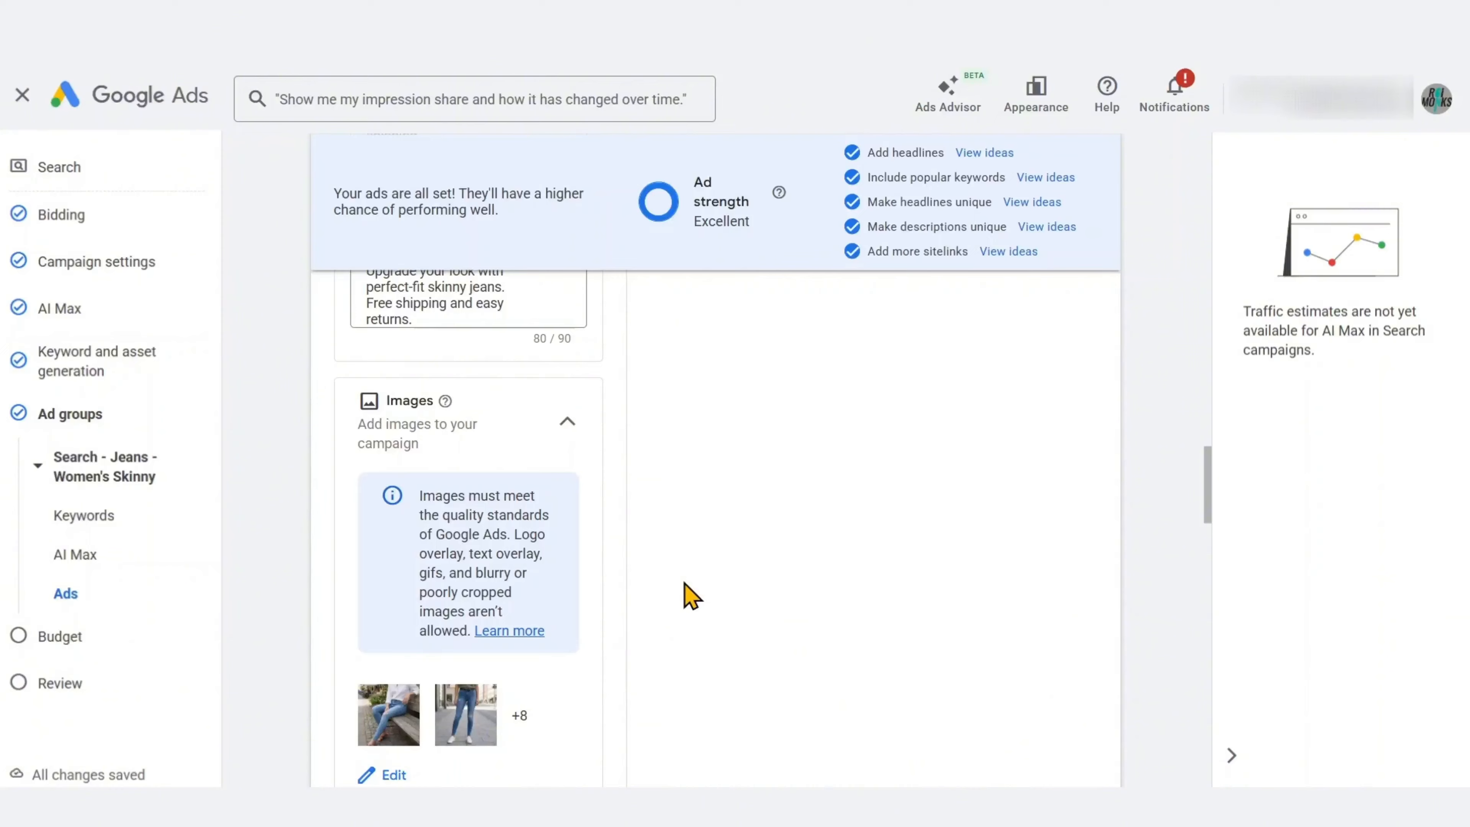
# Enter the business name for the campaign below the account-level business name.
pyautogui.scroll(-6, 682, 594)
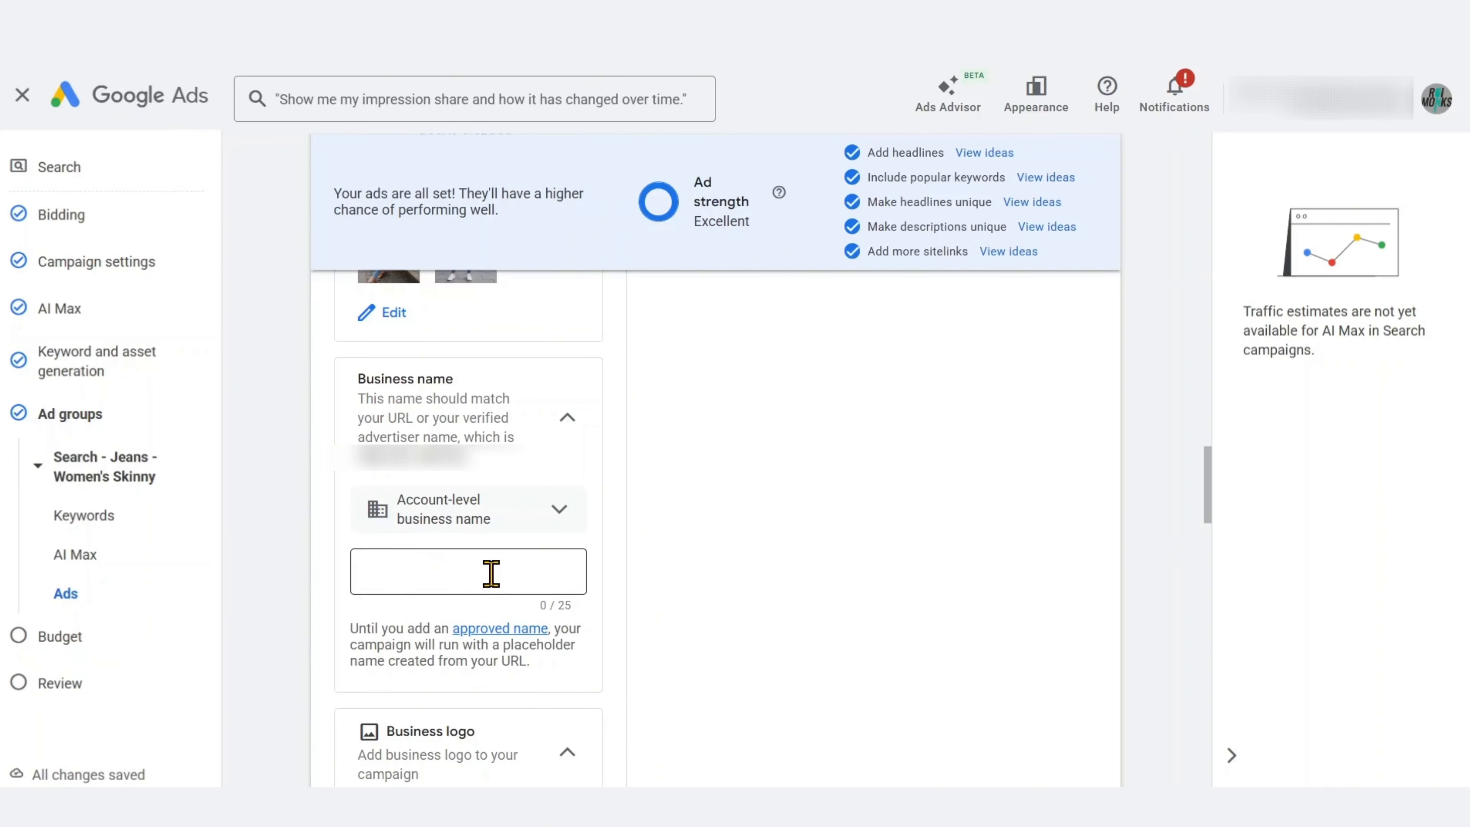
pyautogui.click(492, 573)
pyautogui.write('•••••••')
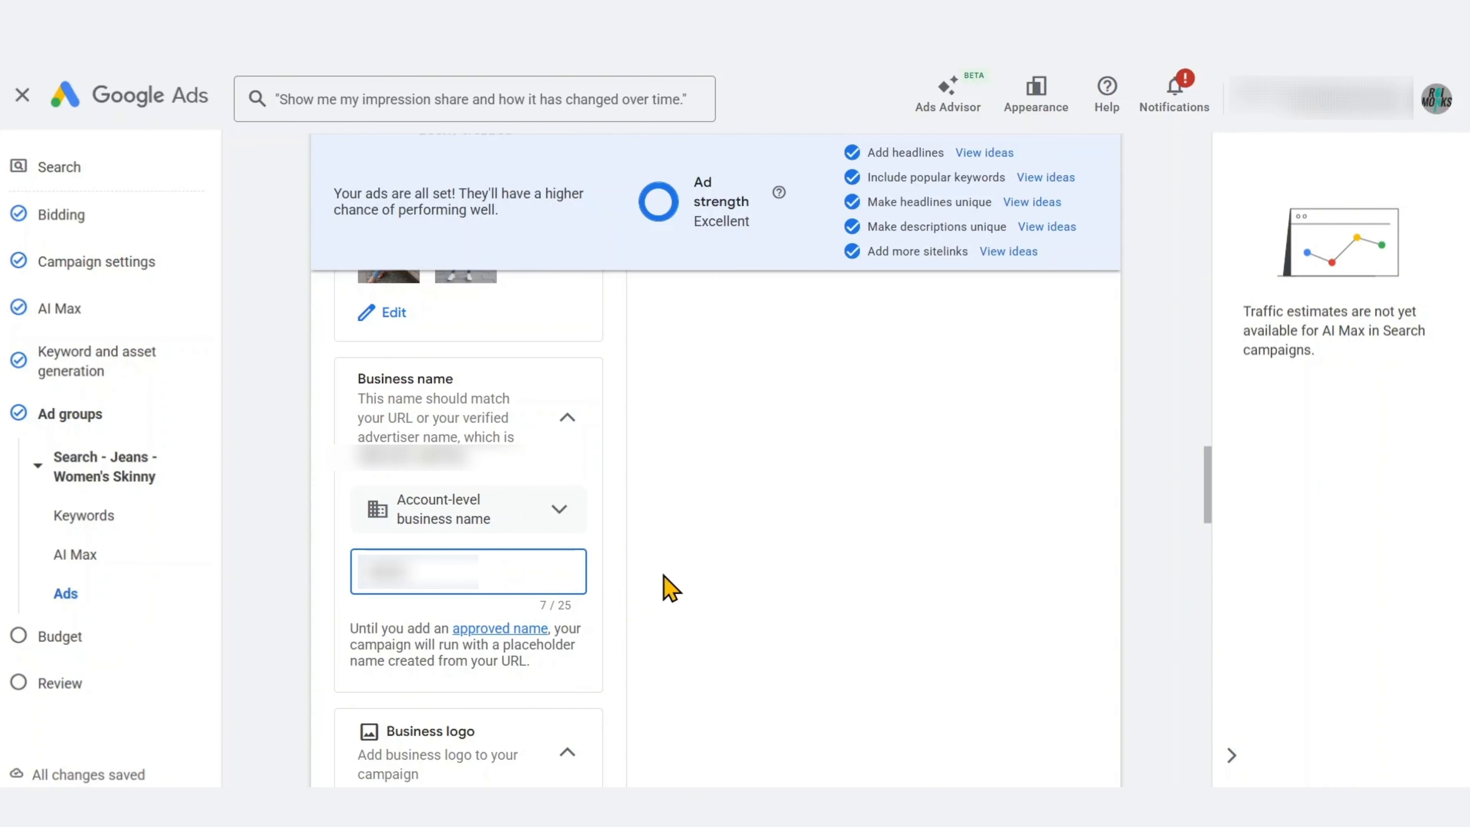
# Review the campaign's business logo and sitelinks, and open the form for creating a new sitelink.
pyautogui.scroll(-6, 665, 586)
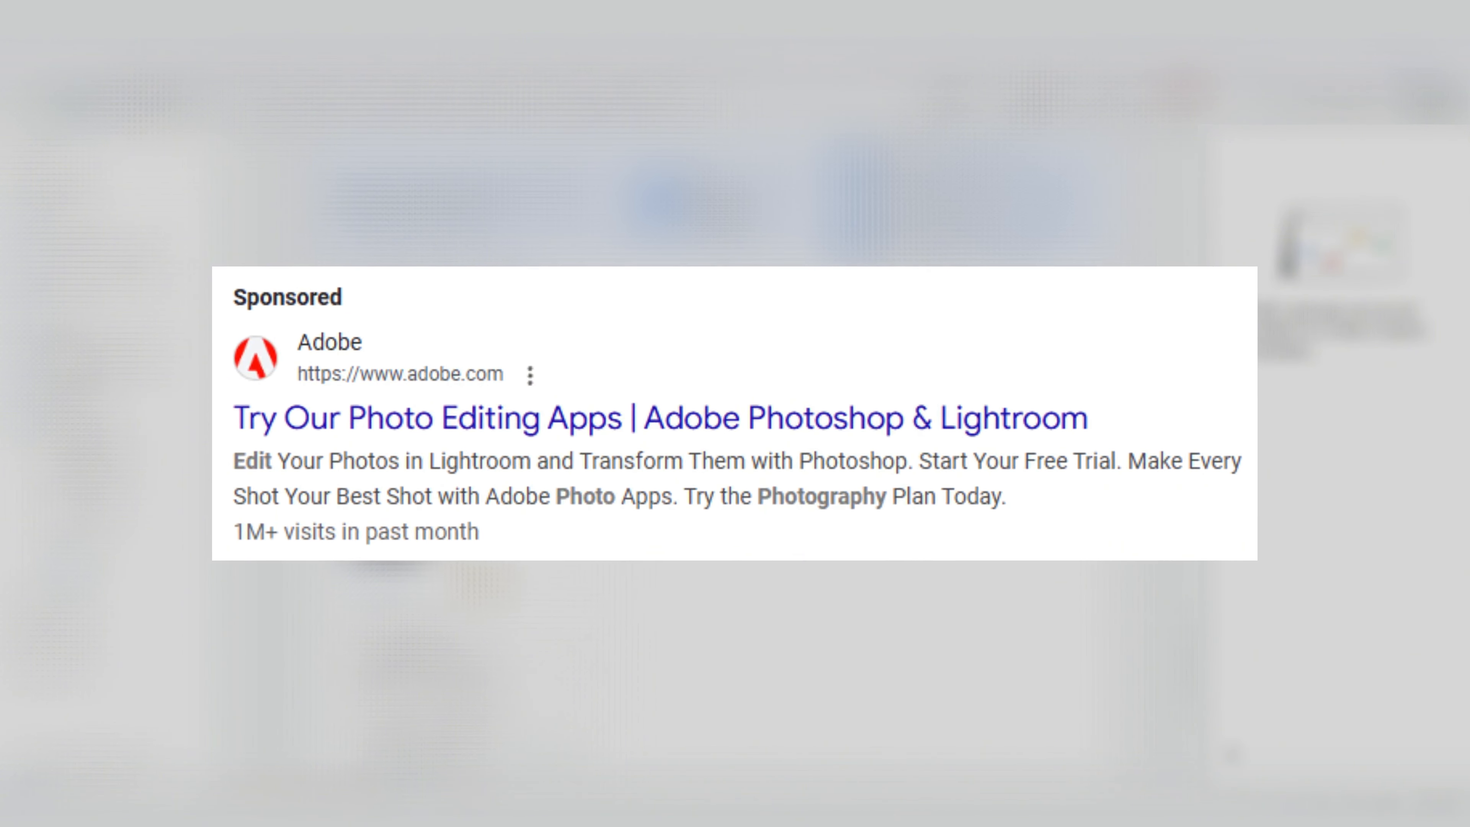
pyautogui.scroll(-3, 624, 526)
pyautogui.scroll(-1, 622, 519)
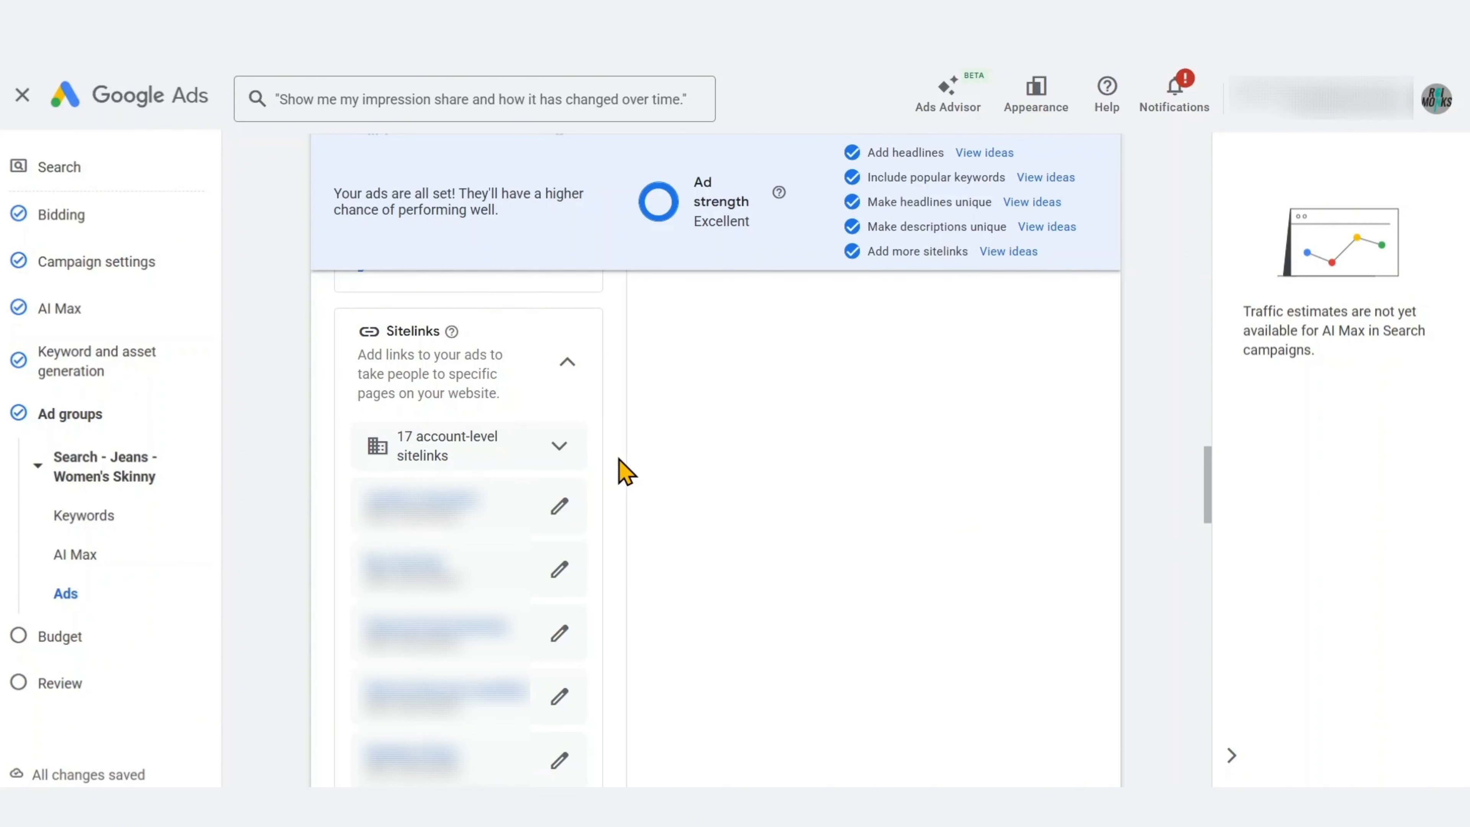
pyautogui.scroll(-5, 622, 472)
pyautogui.click(385, 586)
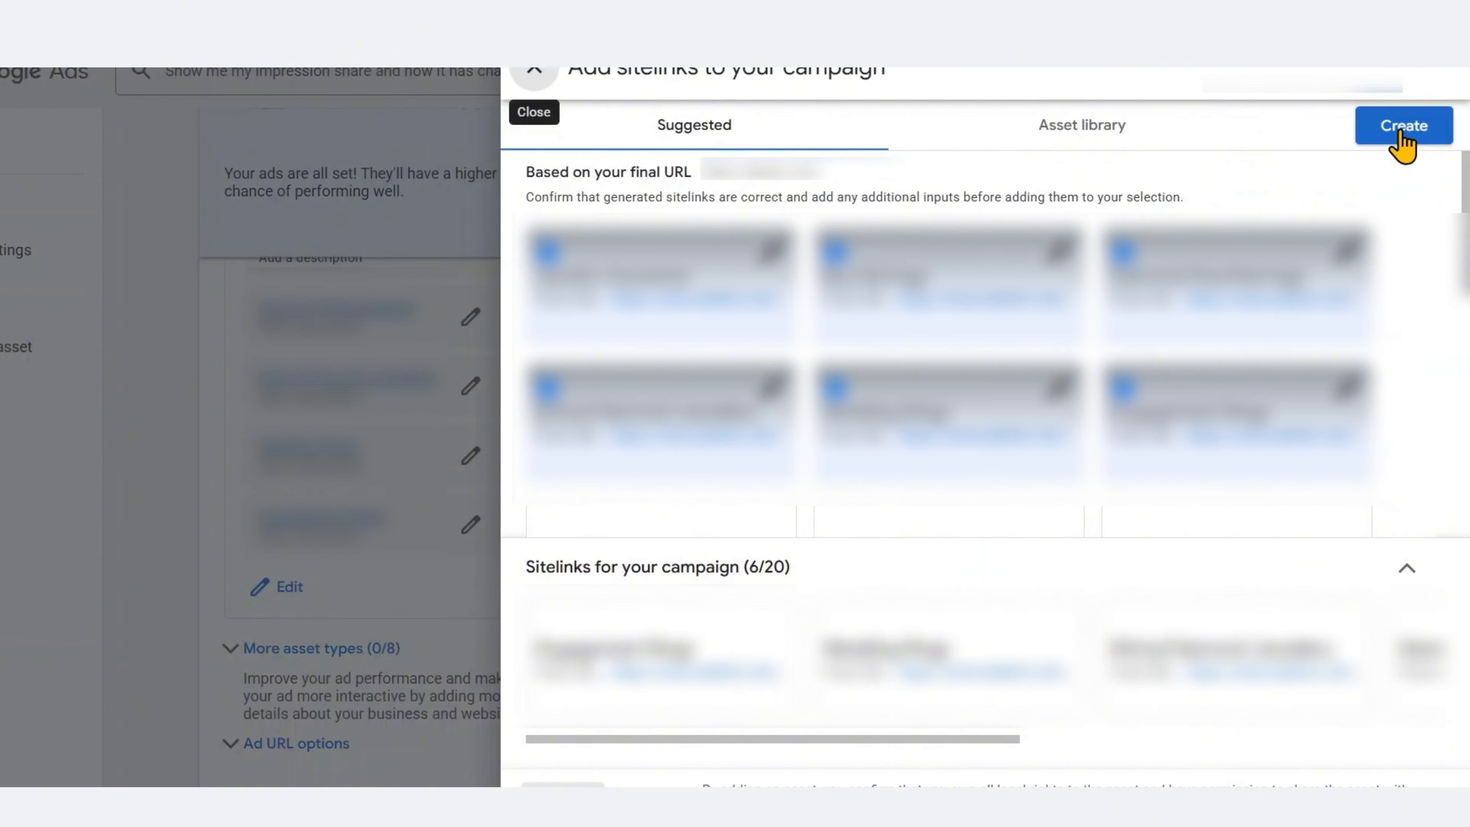
pyautogui.click(1403, 125)
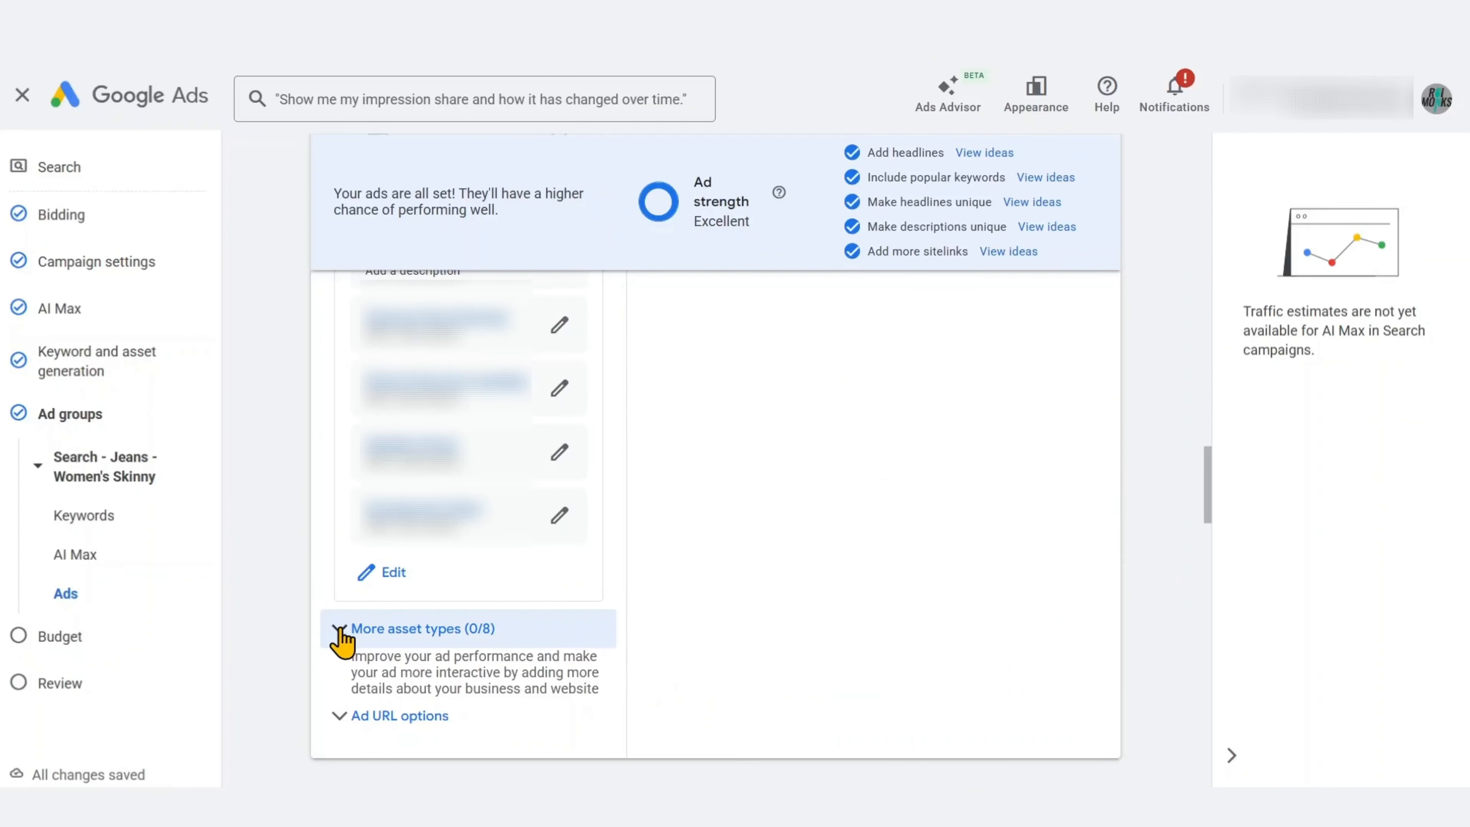
# Expand the additional asset types and examine the promotions, prices, calls, messages, callouts and structured snippets options.
pyautogui.click(342, 637)
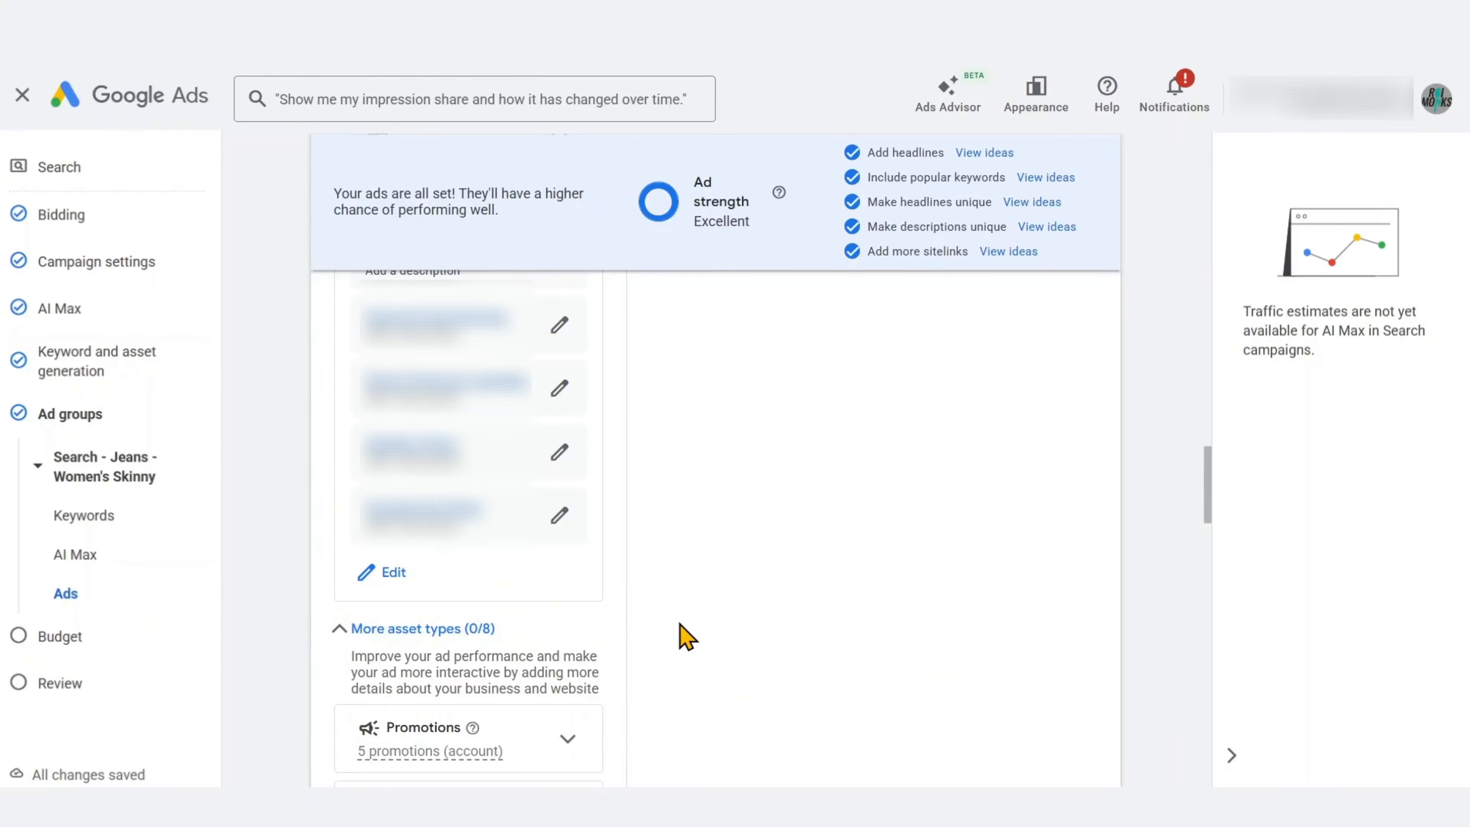
pyautogui.scroll(-5, 683, 634)
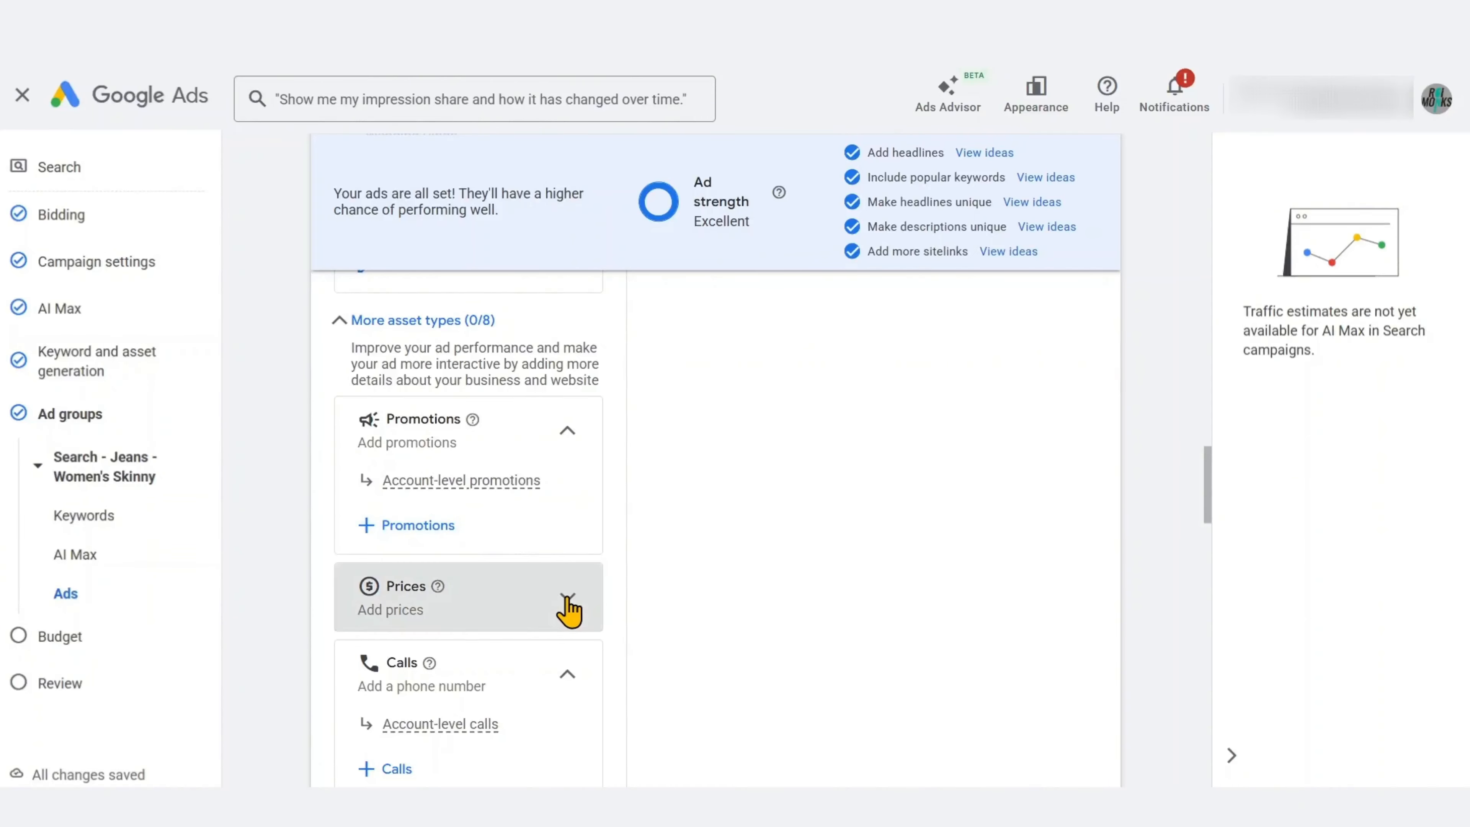
pyautogui.click(566, 602)
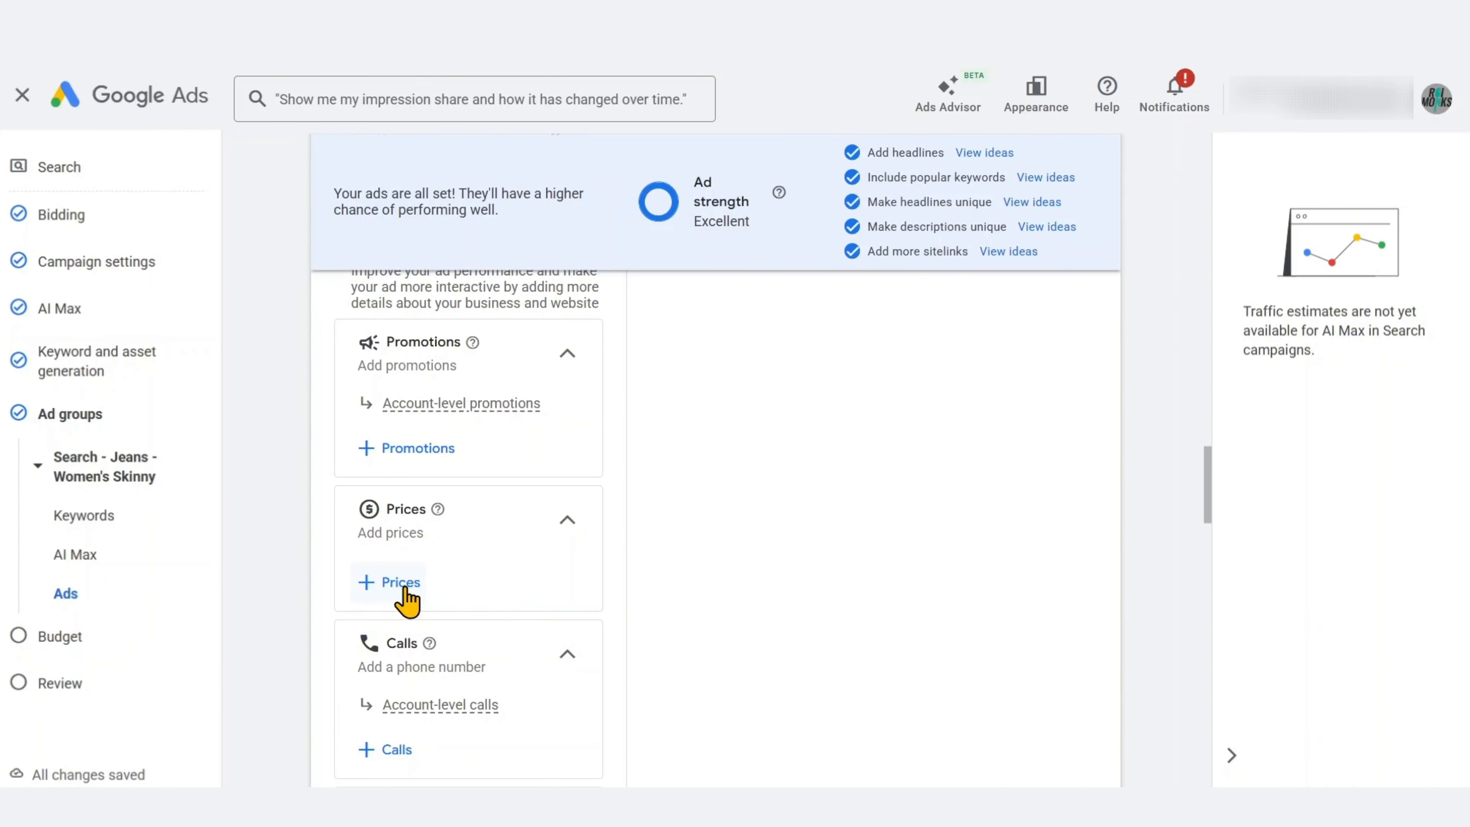
pyautogui.scroll(-1, 408, 603)
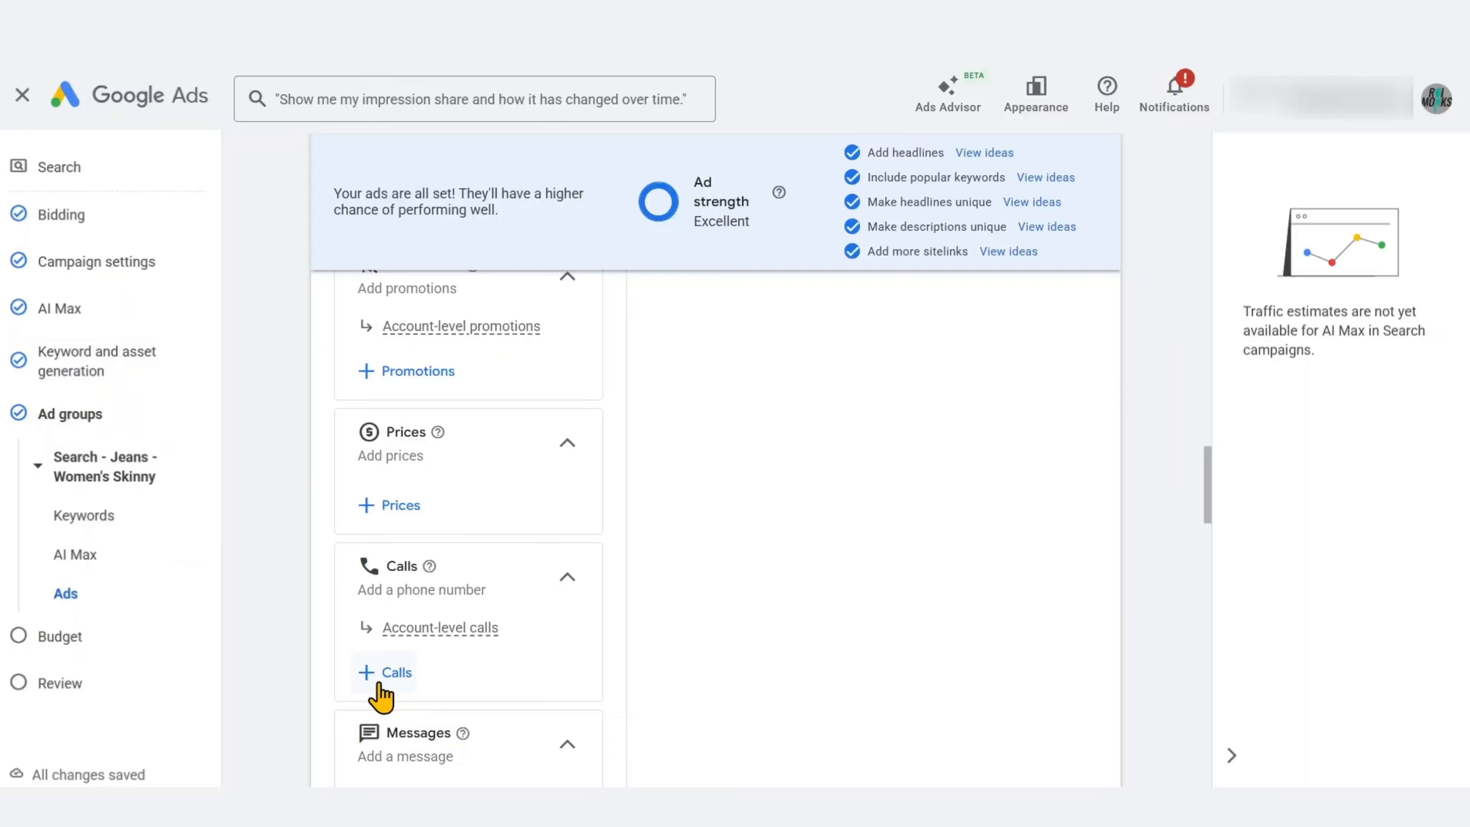
pyautogui.scroll(-3, 385, 694)
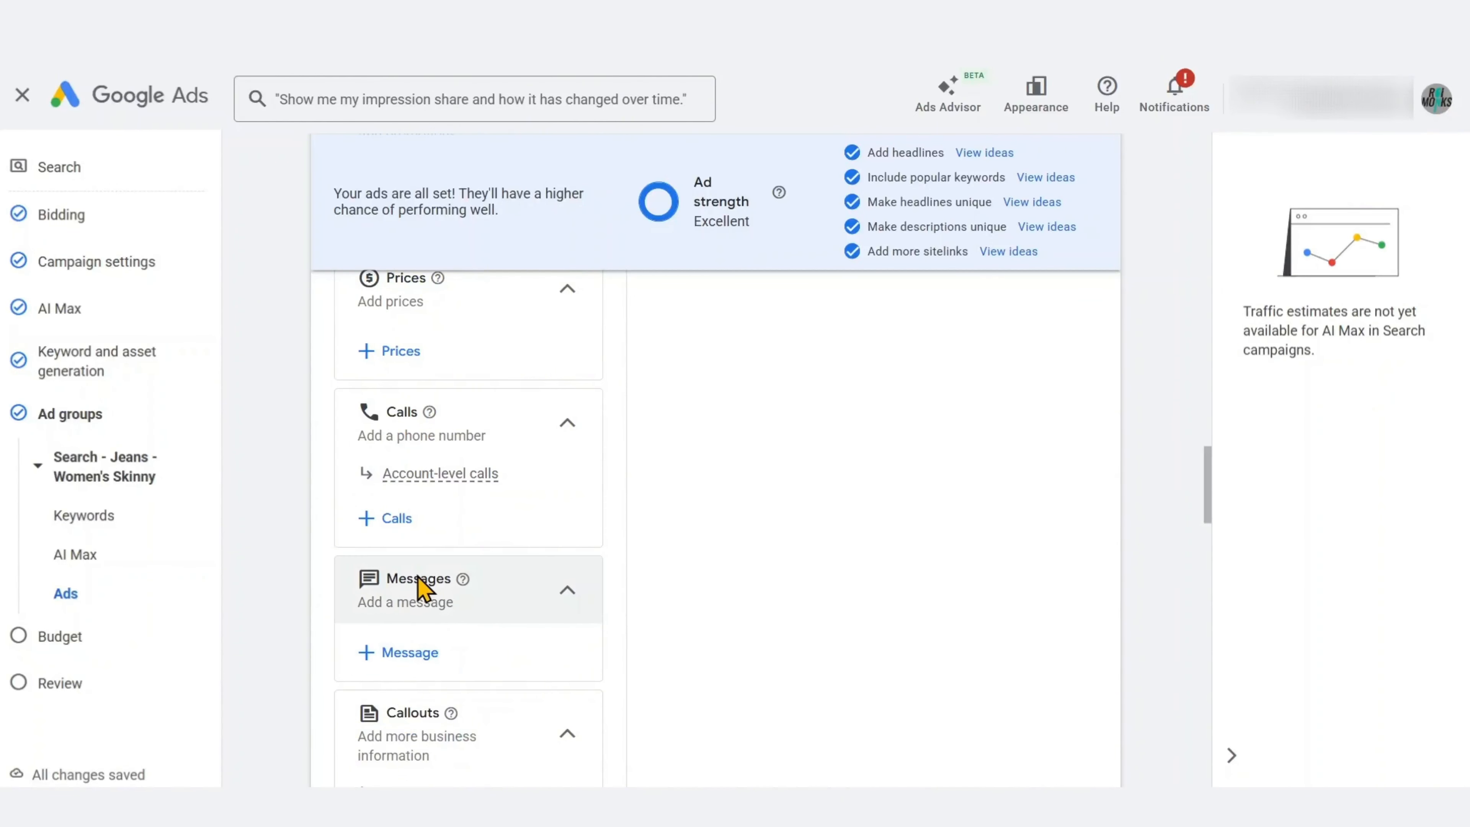
pyautogui.scroll(-3, 420, 665)
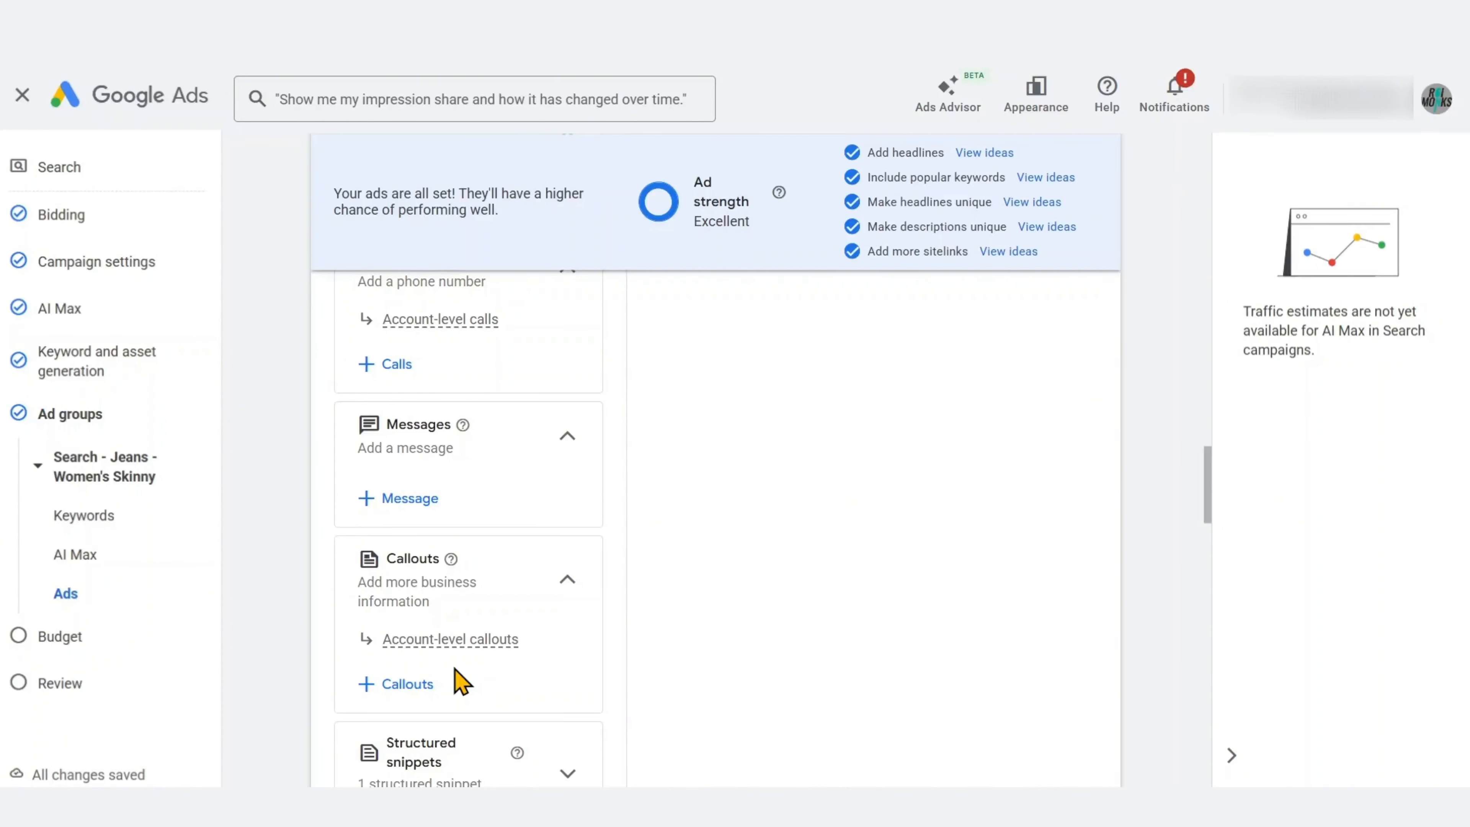
pyautogui.scroll(-3, 458, 682)
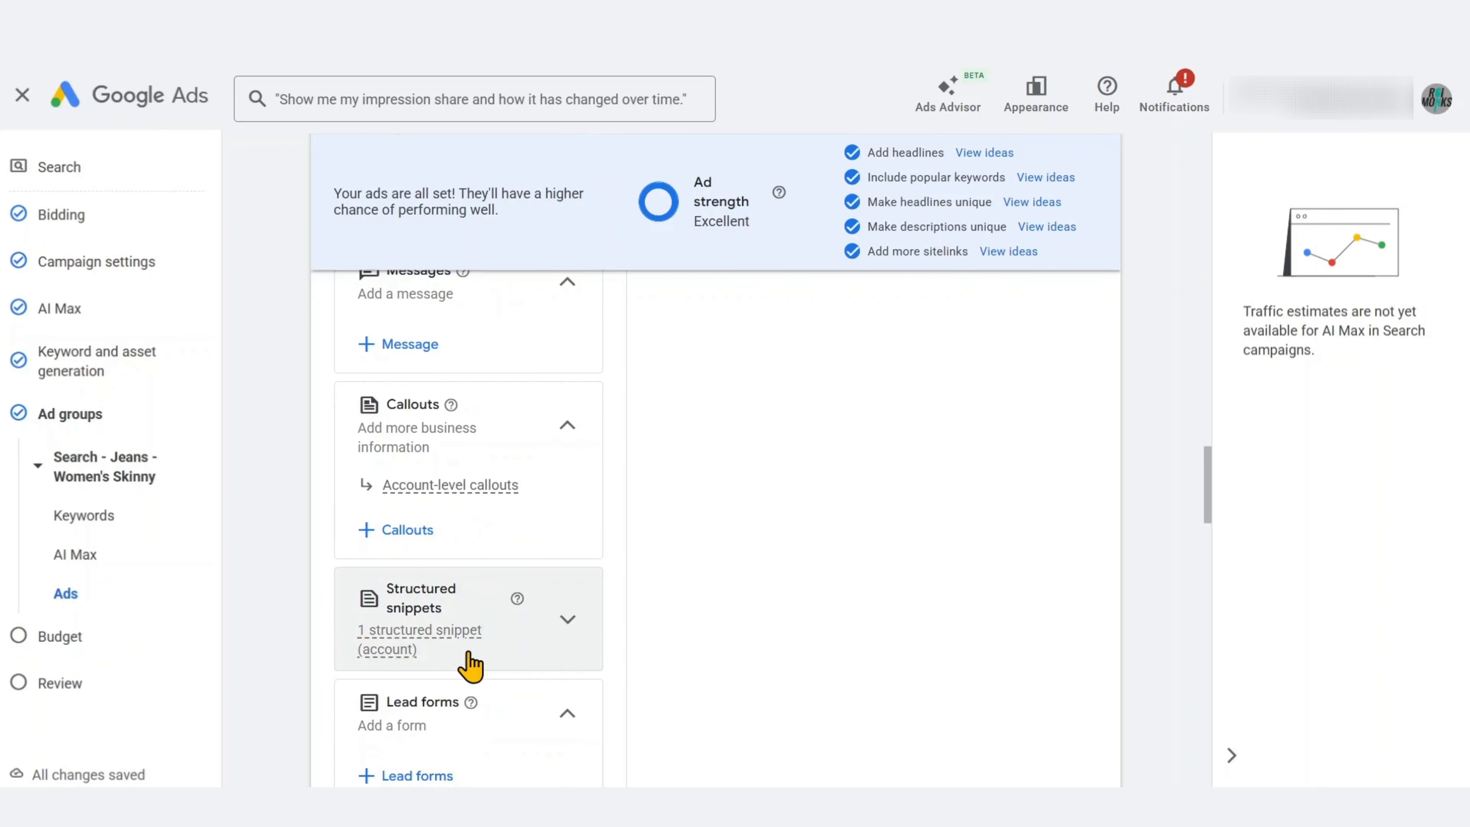
pyautogui.click(562, 618)
pyautogui.scroll(-2, 565, 628)
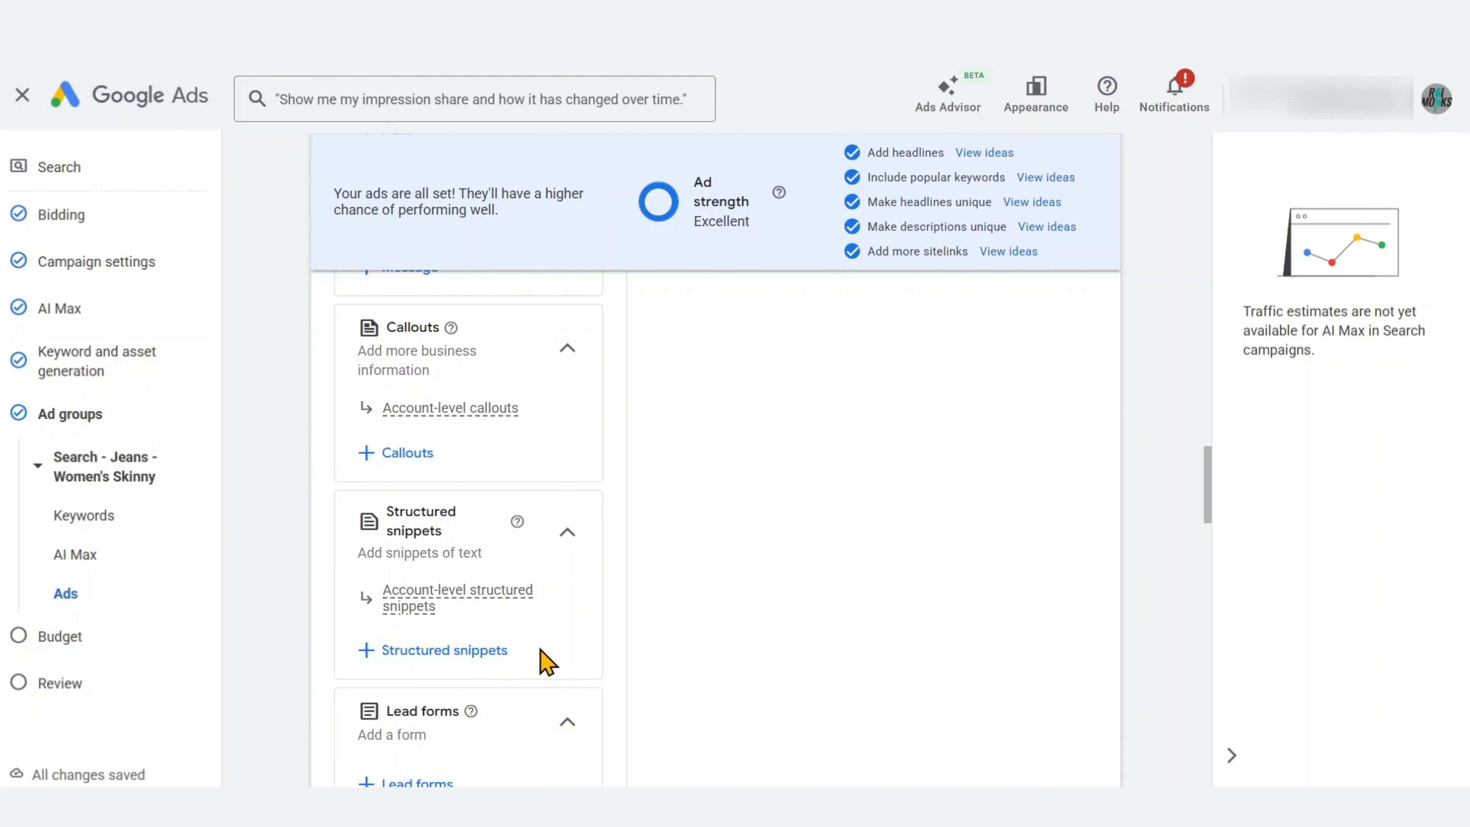
# Open a new lead form asset and examine its contact questions, background image and submission message fields.
pyautogui.scroll(-1, 538, 661)
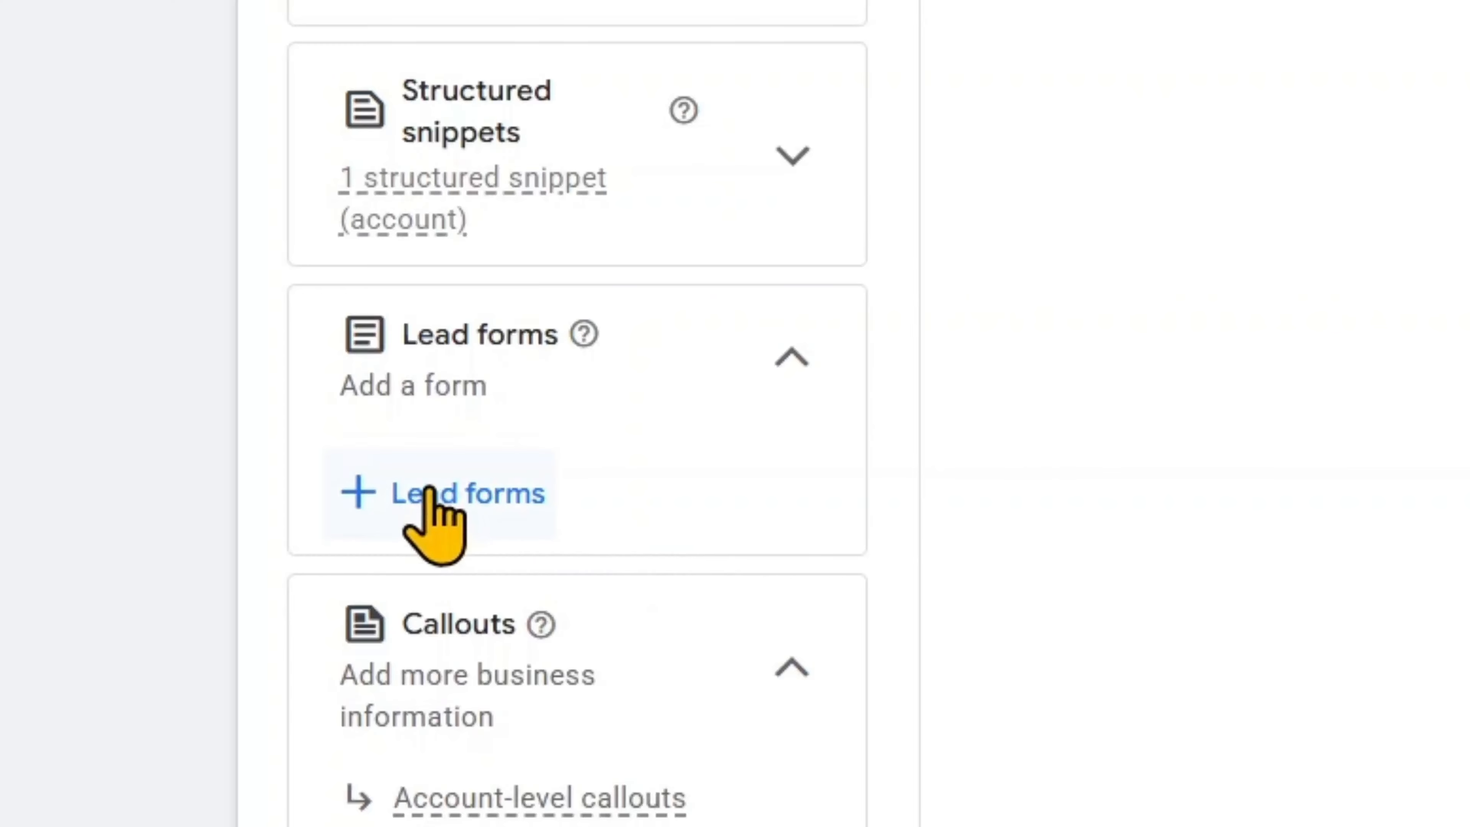
pyautogui.click(412, 492)
pyautogui.click(291, 592)
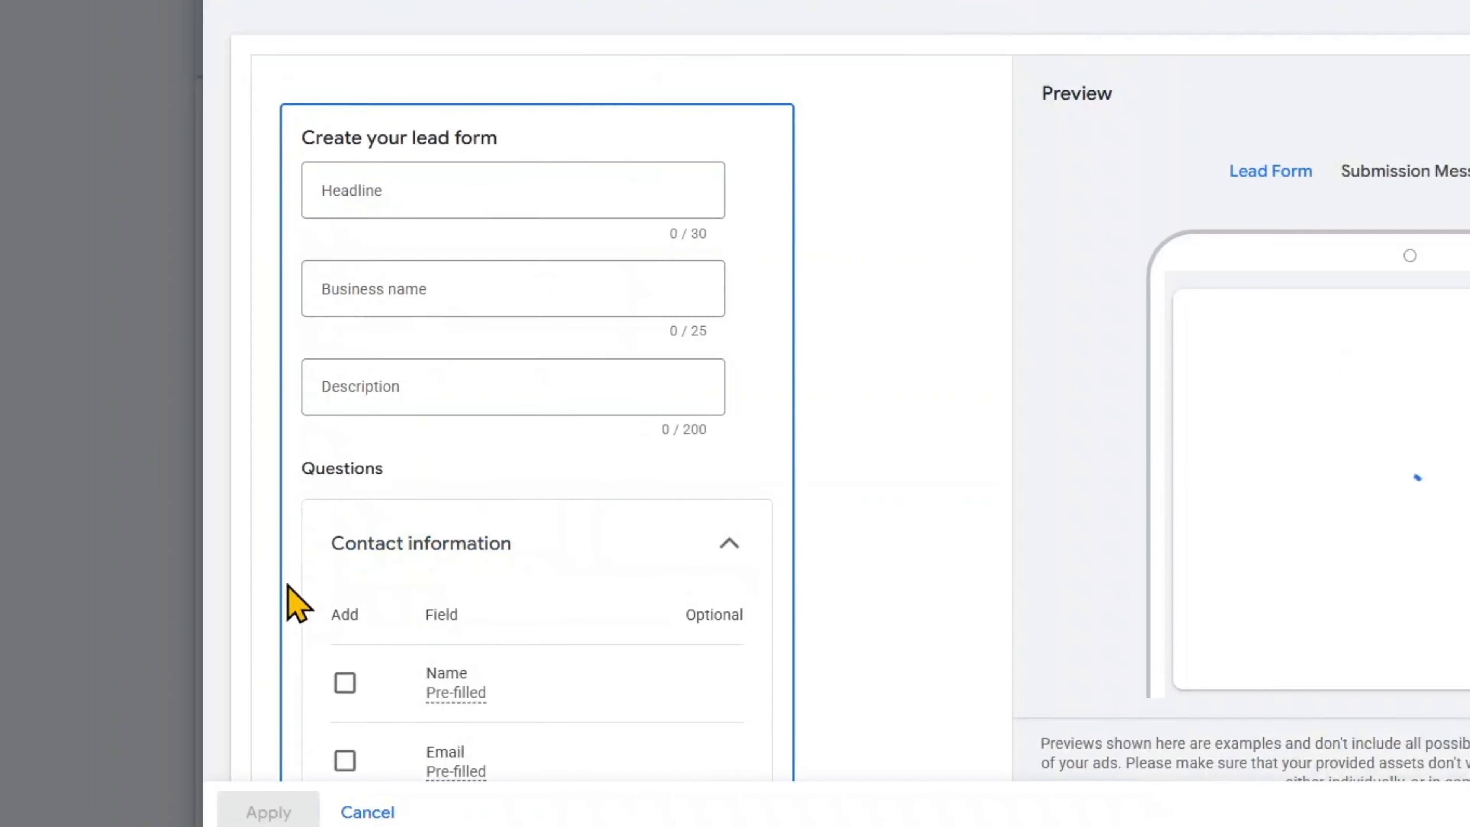
pyautogui.scroll(-20, 295, 602)
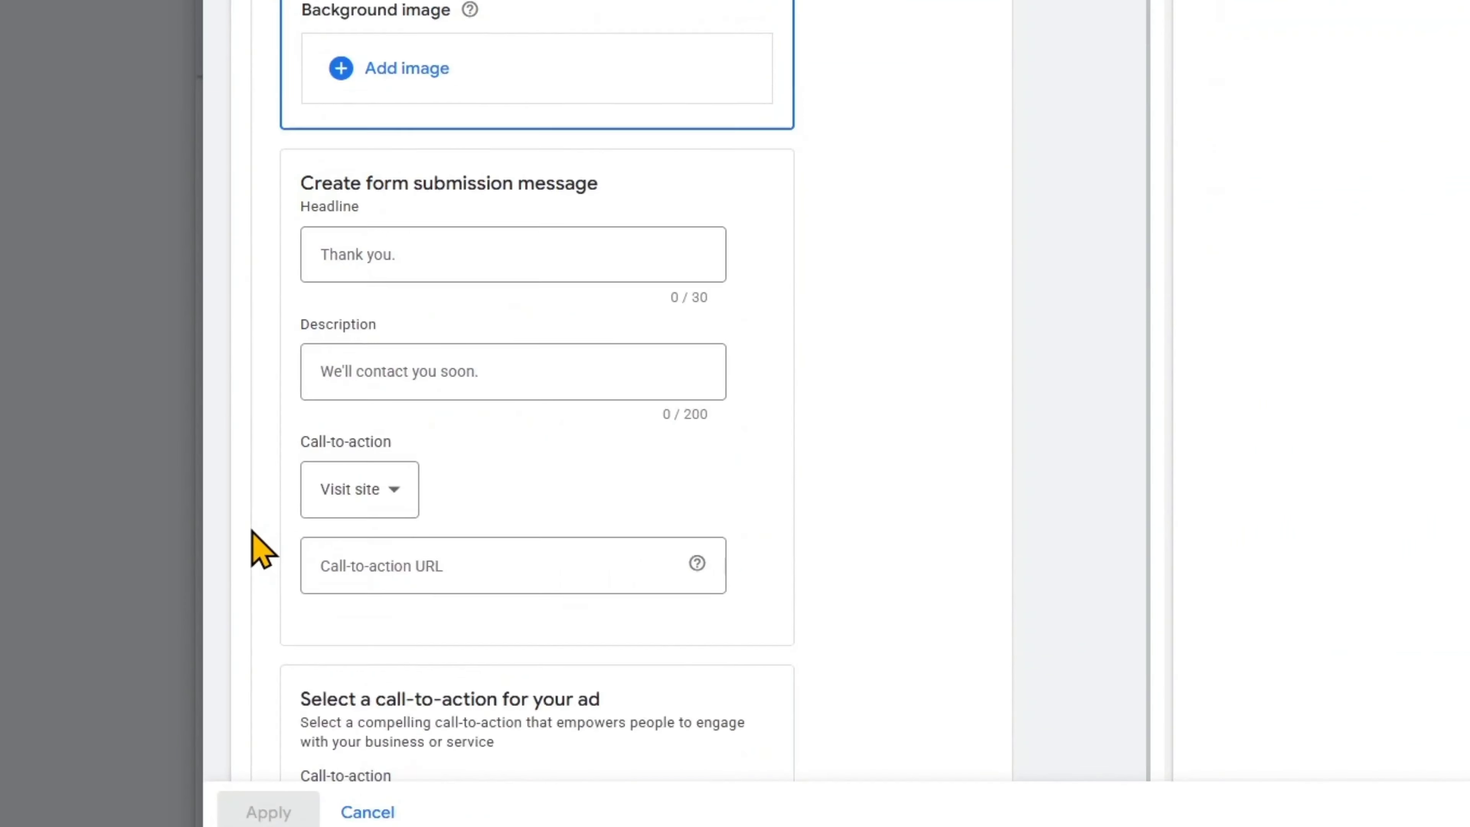
# Examine the remaining lead form settings, including the call-to-action for the ad, and return to the ad's assets.
pyautogui.scroll(-6, 273, 573)
pyautogui.click(287, 582)
pyautogui.scroll(-2, 279, 617)
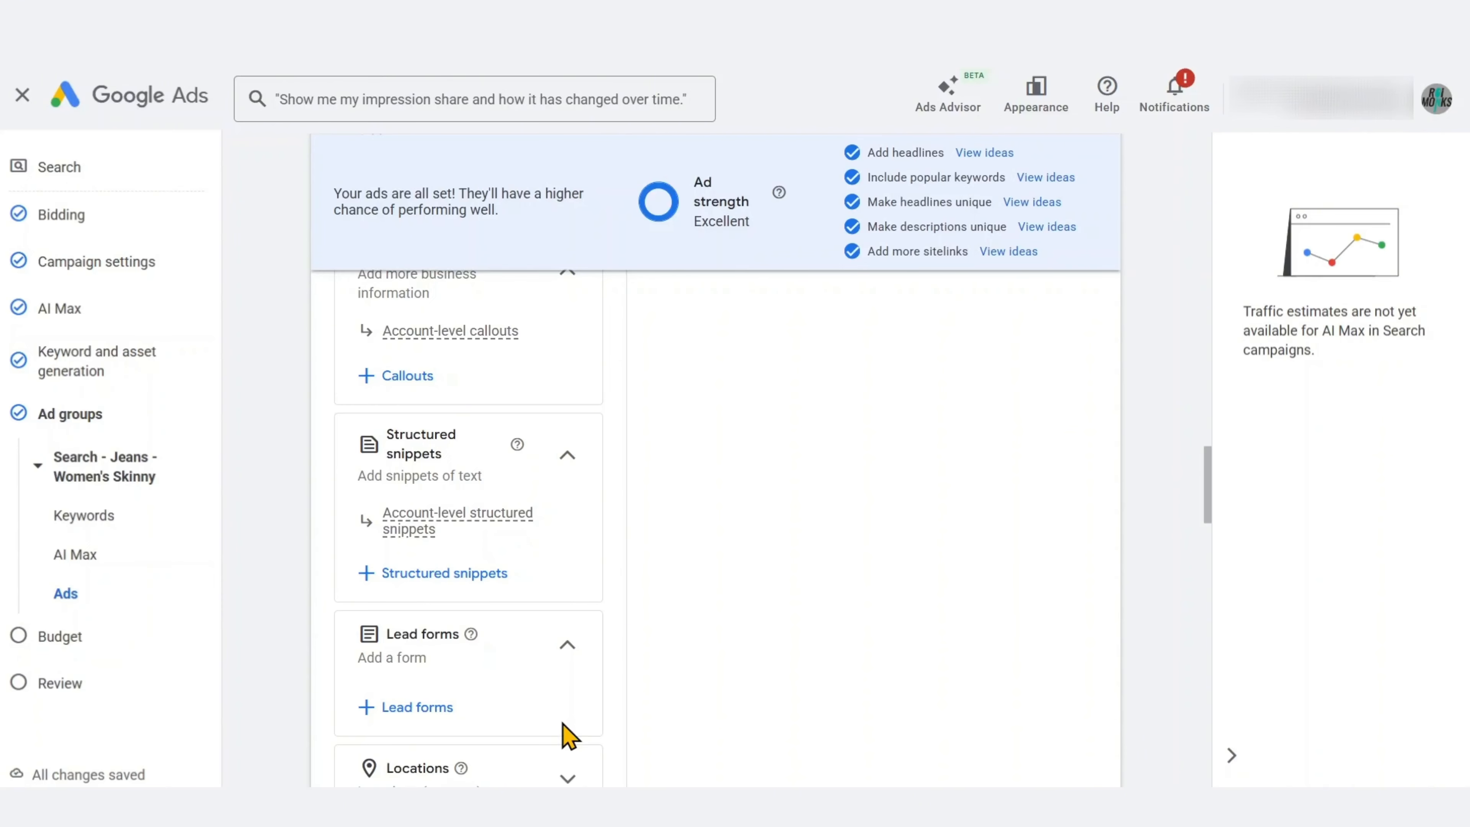
# Expand the Locations asset type below the lead forms and examine its account-level locations.
pyautogui.scroll(-4, 564, 735)
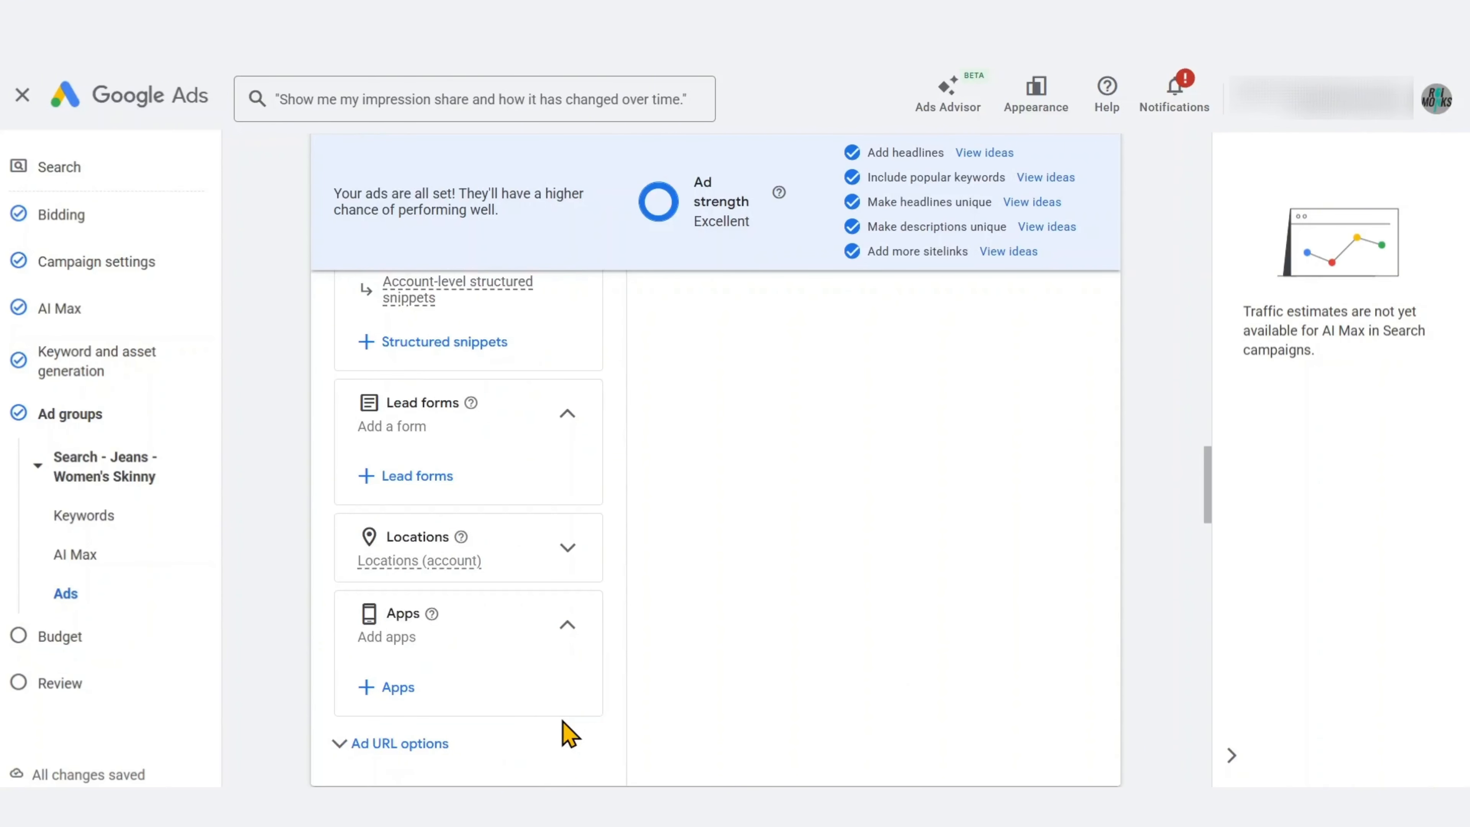
pyautogui.click(566, 557)
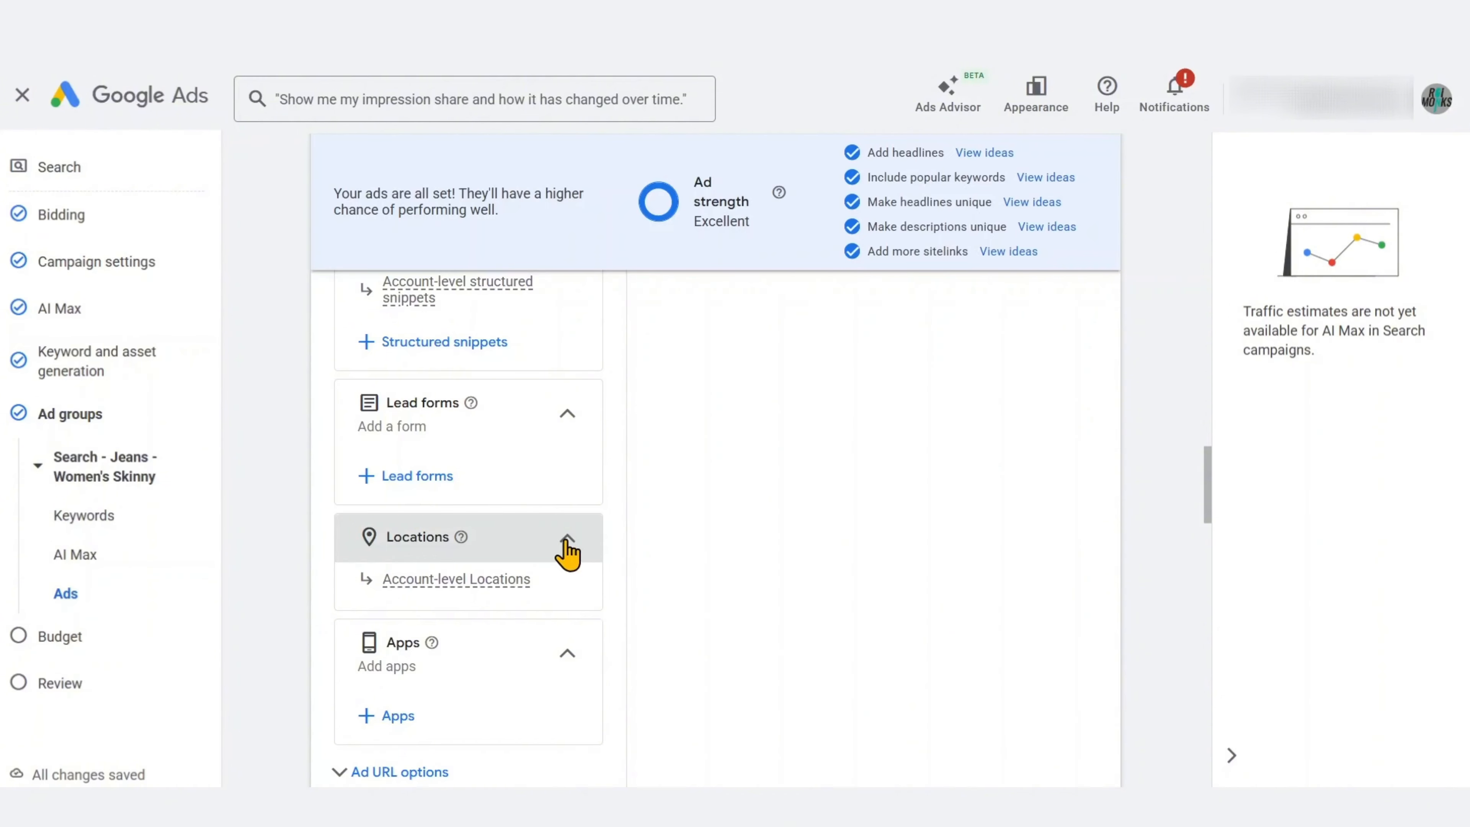
pyautogui.moveTo(491, 579)
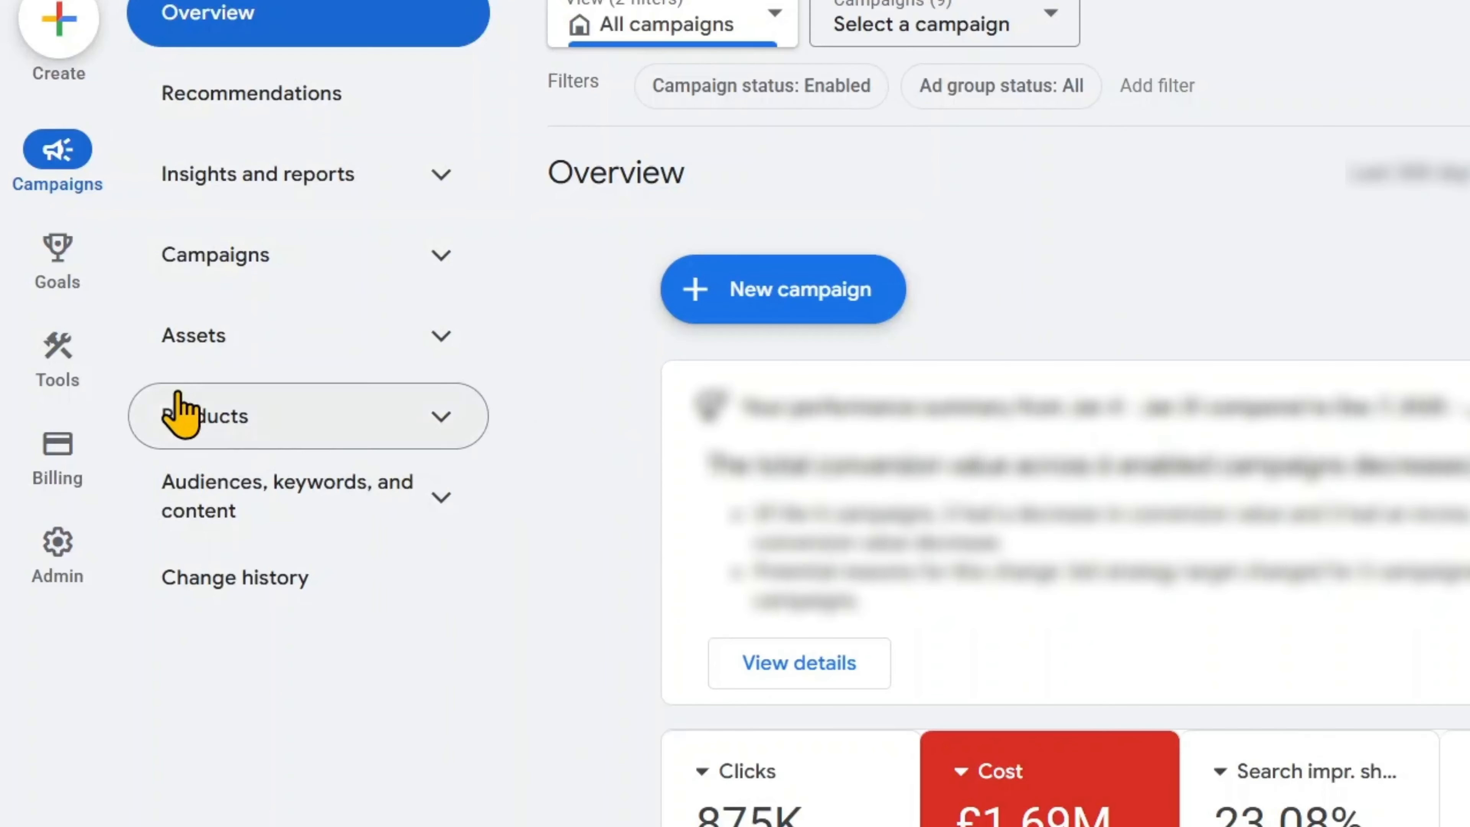
# Open the Location manager in the account's shared library and bring up editing for the business locations.
pyautogui.moveTo(59, 388)
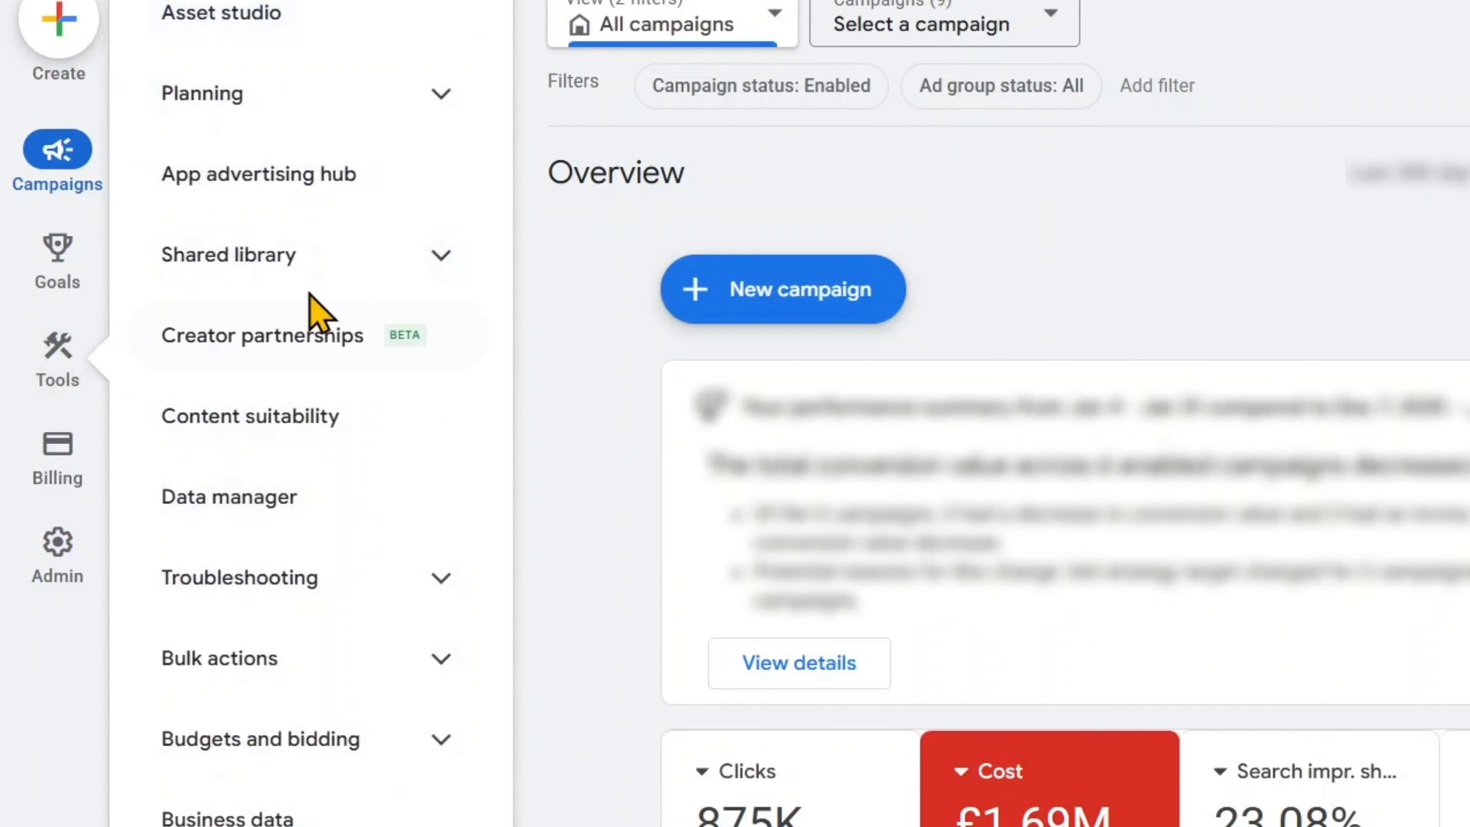
pyautogui.click(384, 260)
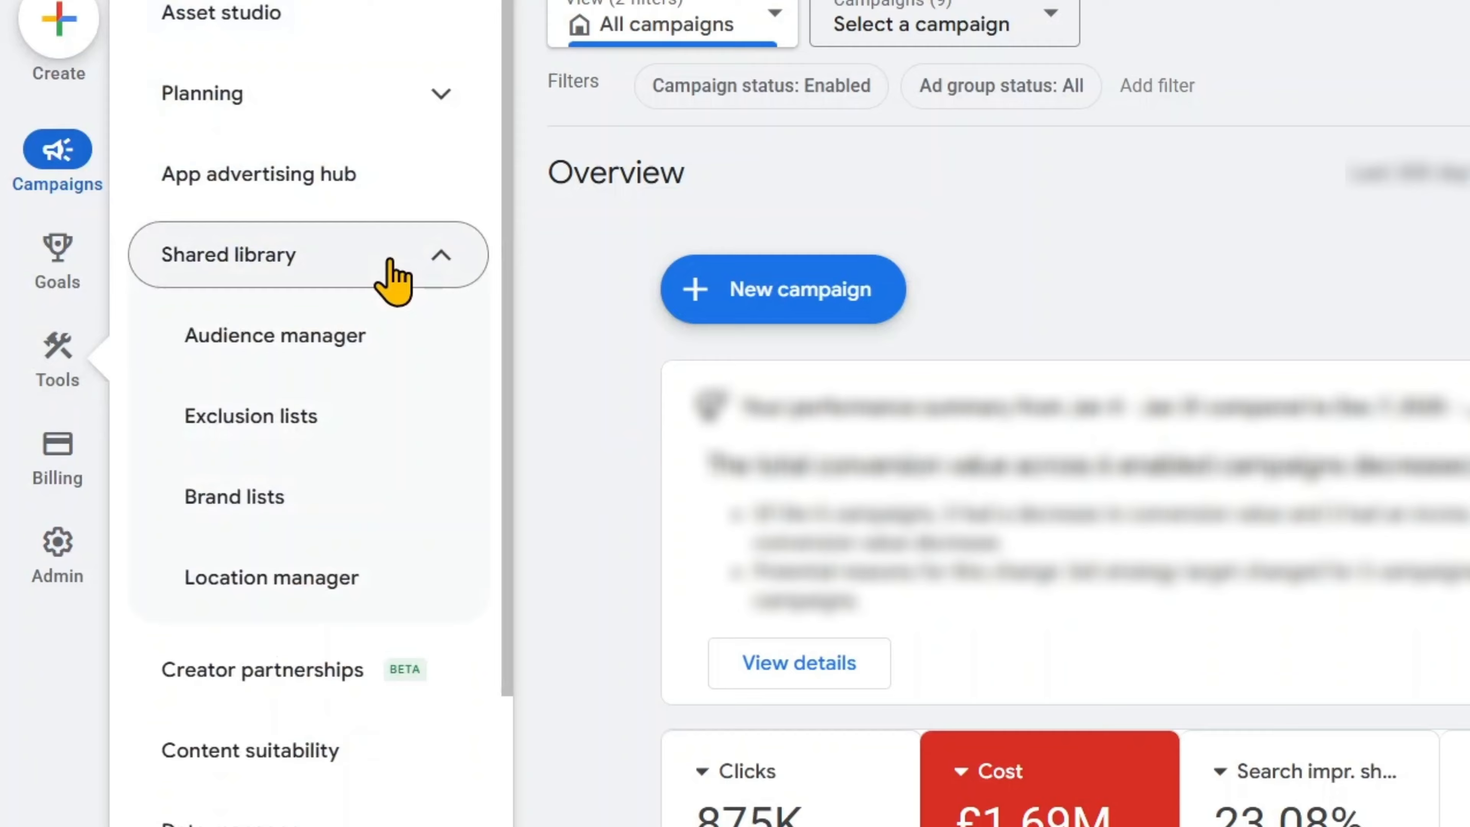
pyautogui.click(264, 585)
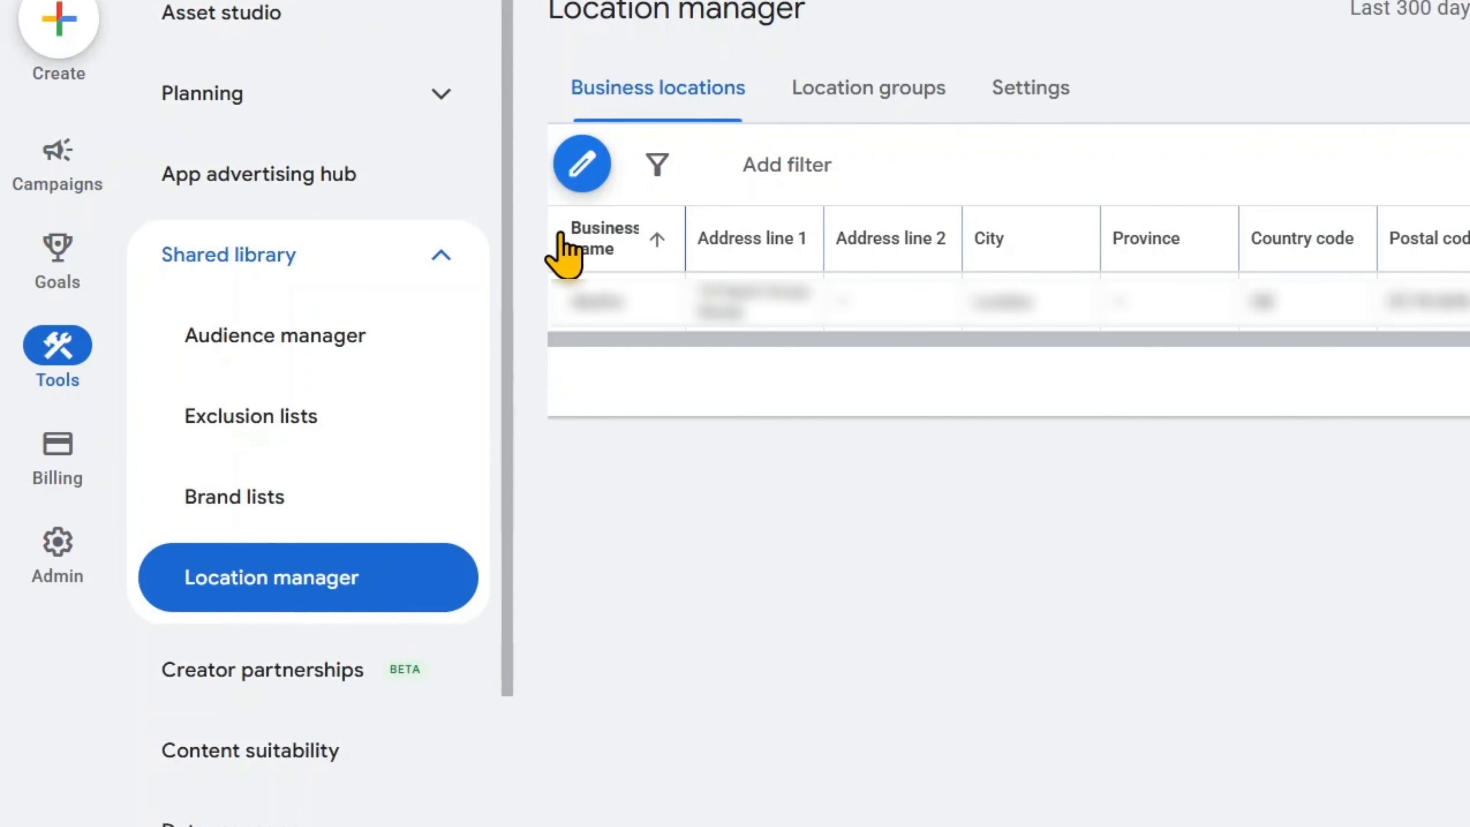
pyautogui.click(581, 169)
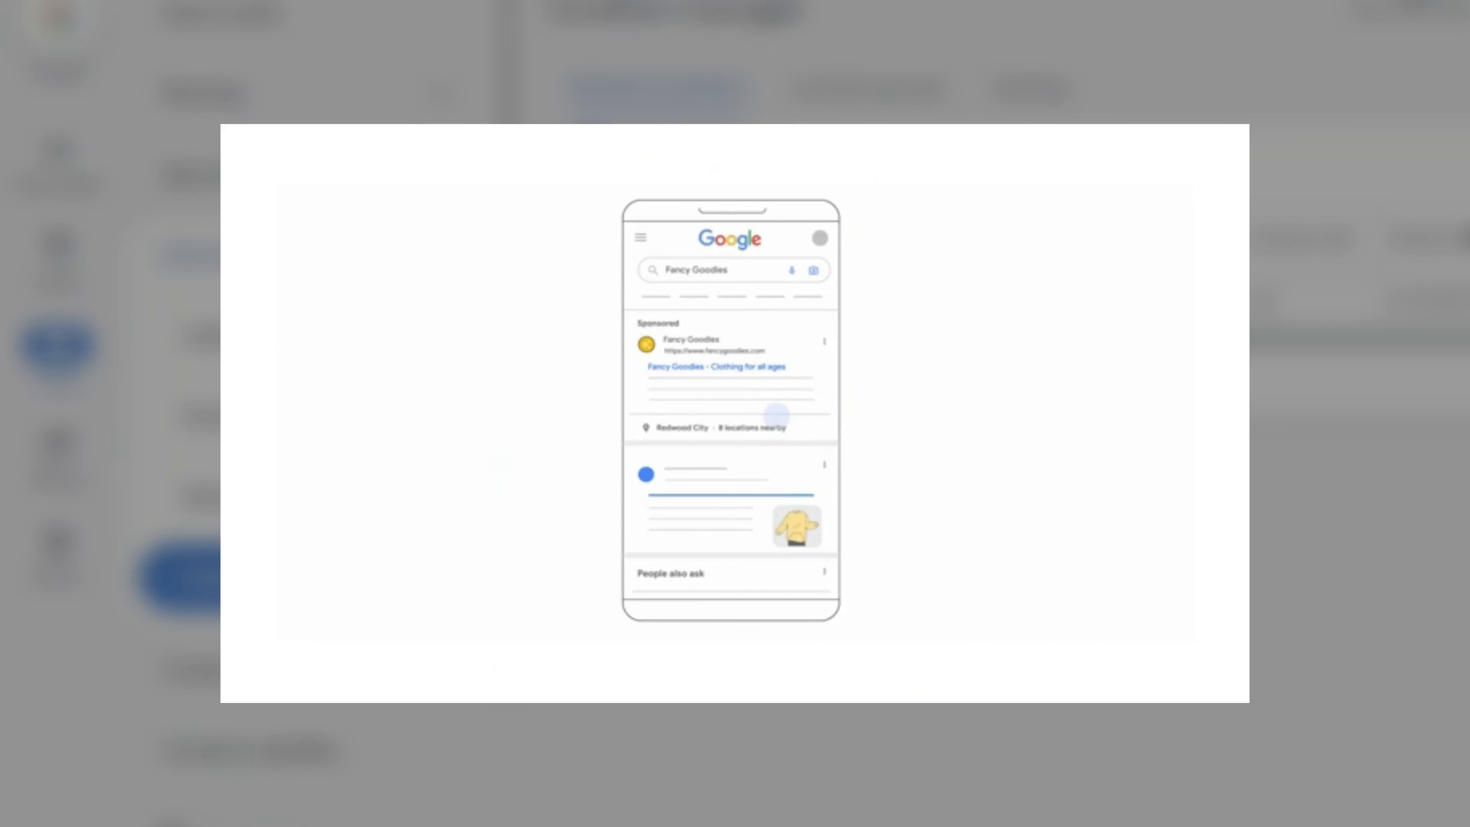